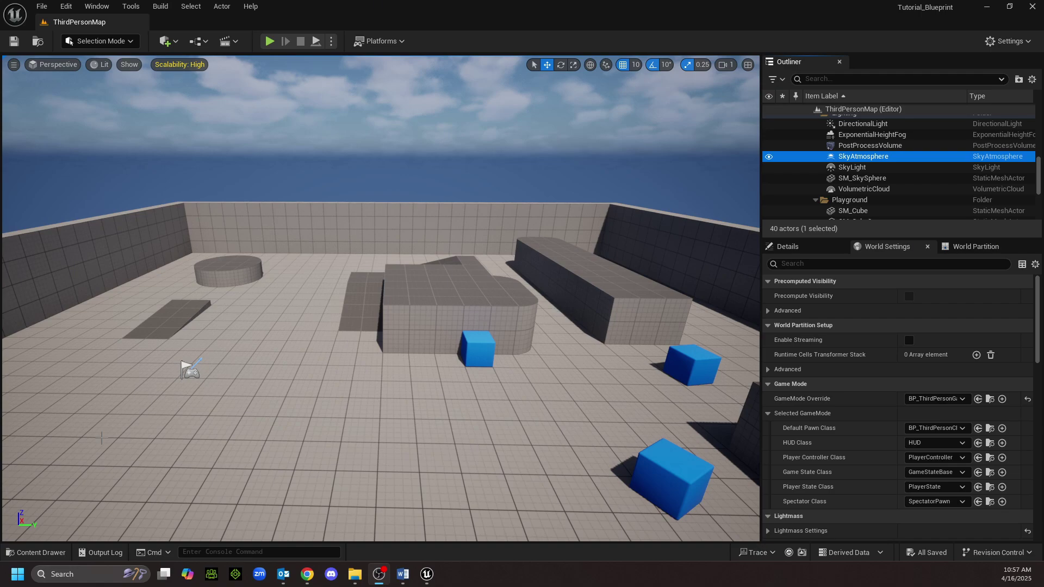
# Add the Starter Content pack to the project, then close the add-content dialog and the separate Content Browser.
pyautogui.click(44, 554)
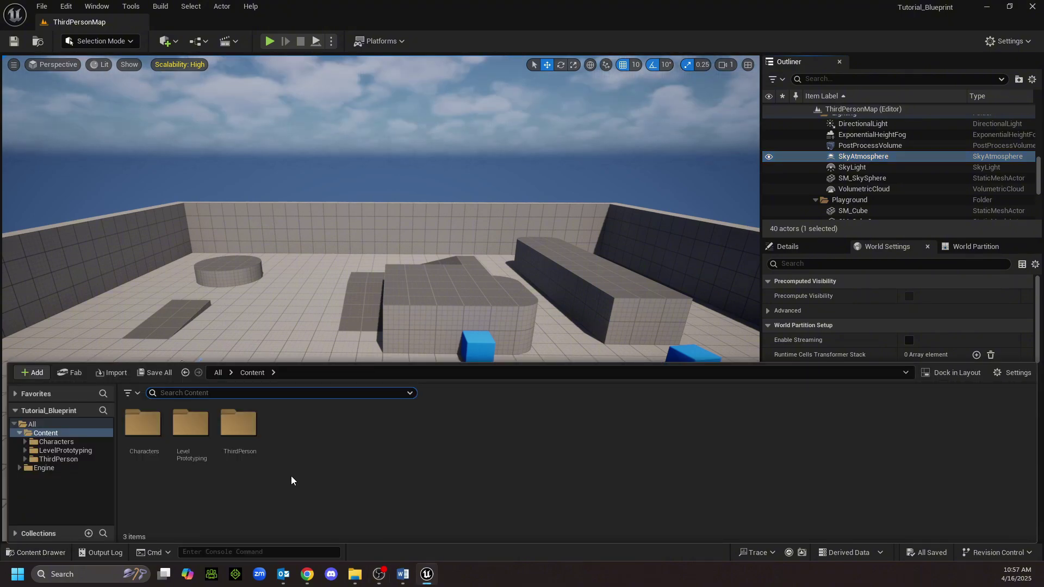
pyautogui.click(30, 372)
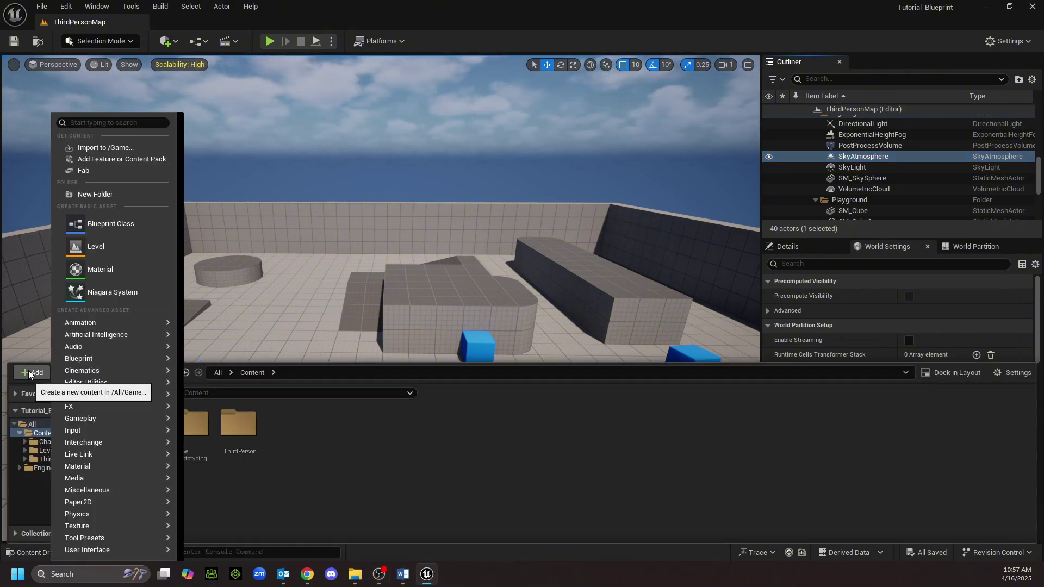
pyautogui.click(139, 161)
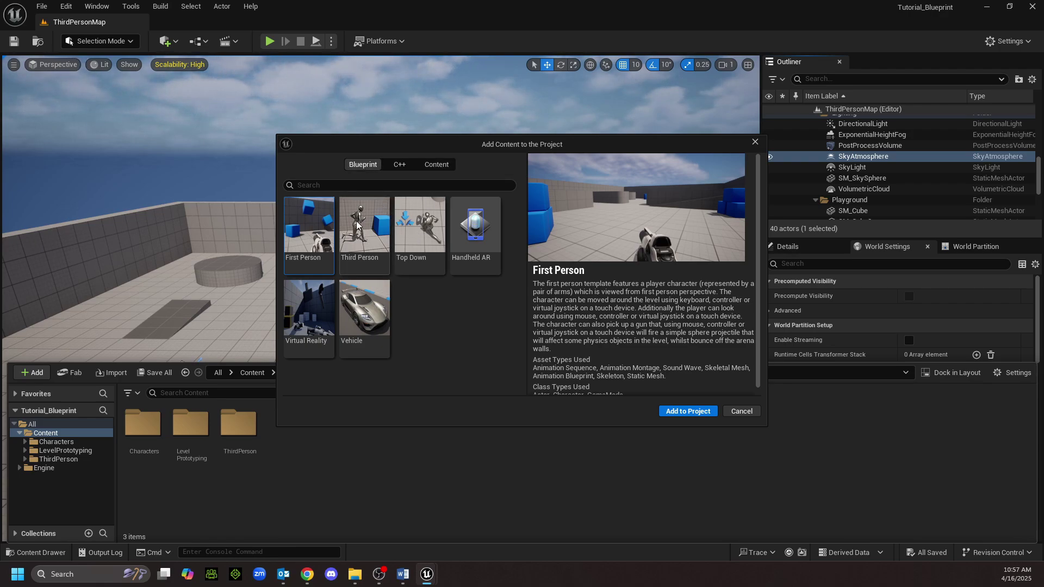
pyautogui.click(441, 168)
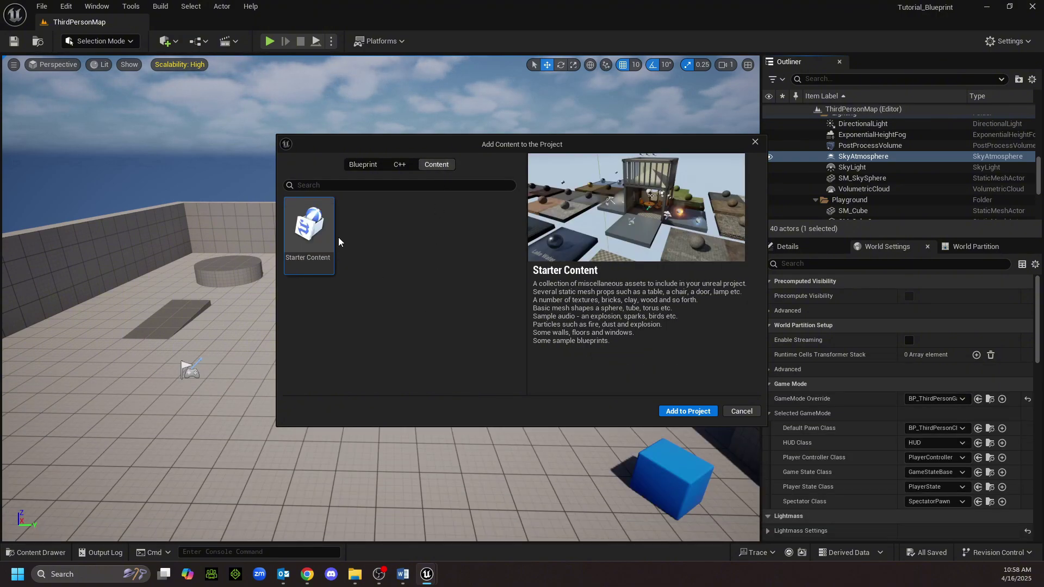
pyautogui.click(683, 411)
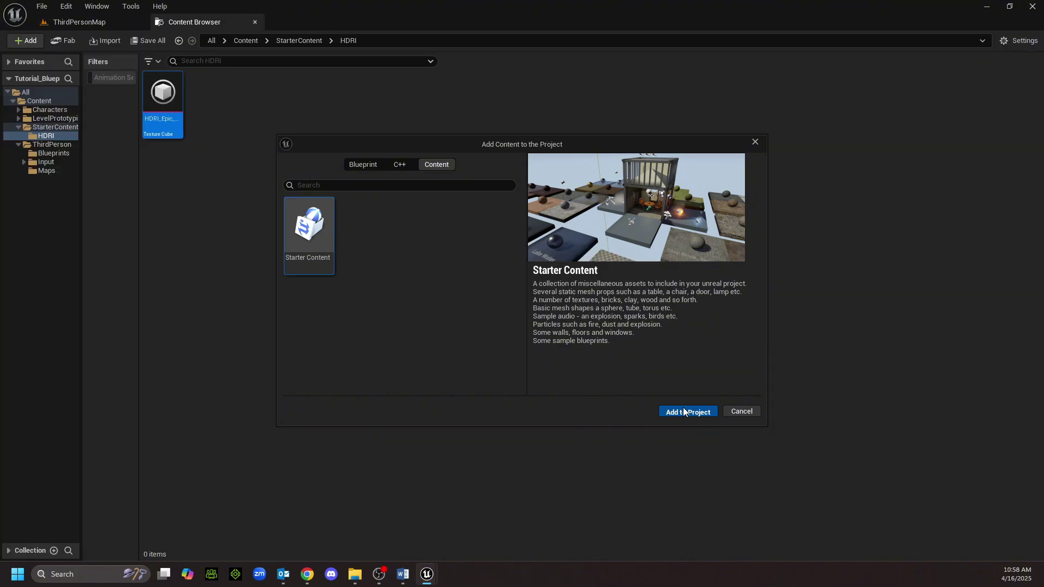
pyautogui.click(741, 412)
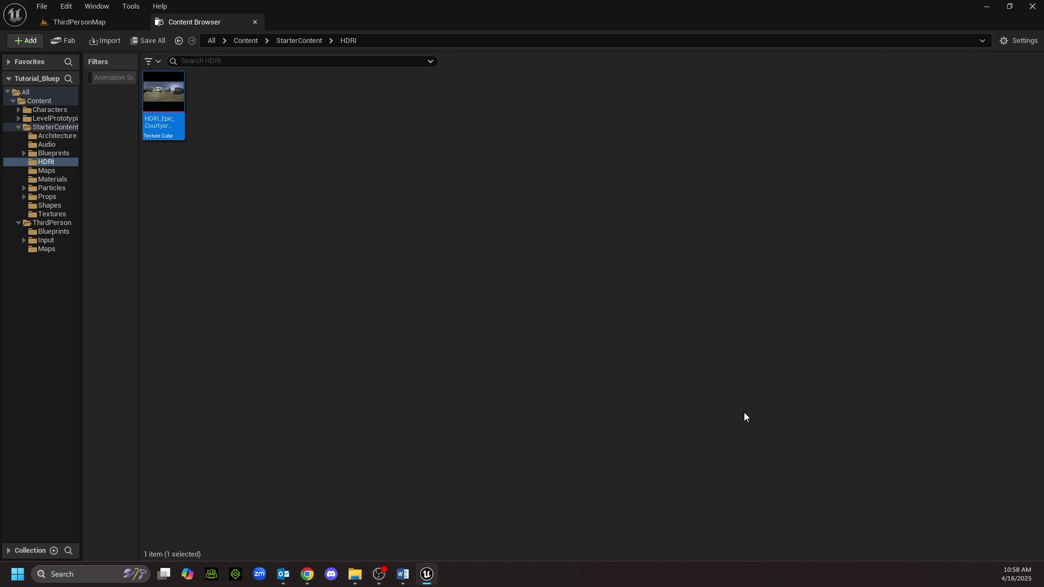
pyautogui.click(254, 22)
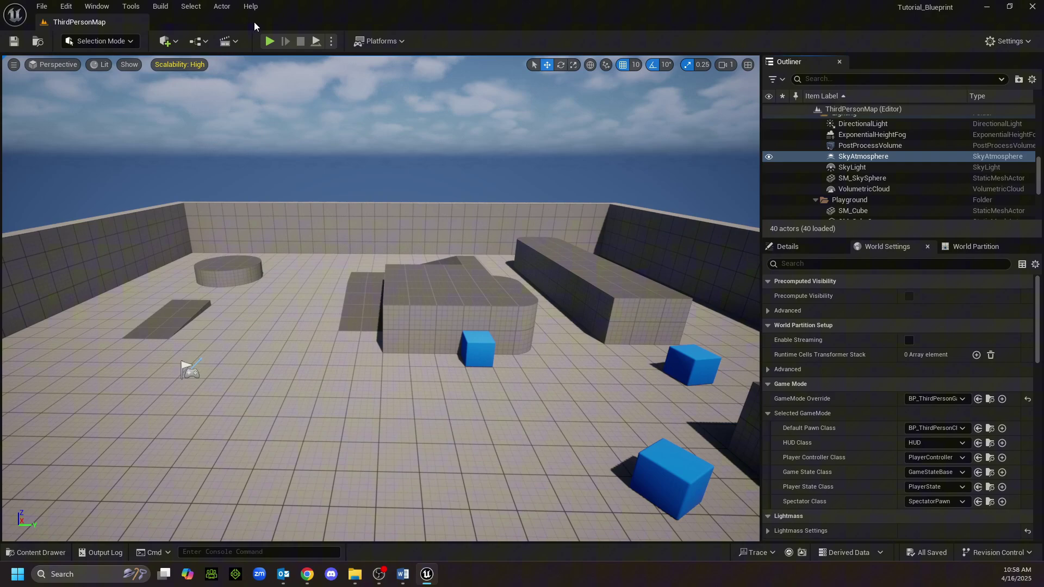
# Open the content drawer and enlarge both the drawer and its folder tree.
pyautogui.click(33, 549)
pyautogui.moveTo(408, 369); pyautogui.dragTo(413, 341)
pyautogui.moveTo(116, 443); pyautogui.dragTo(147, 442)
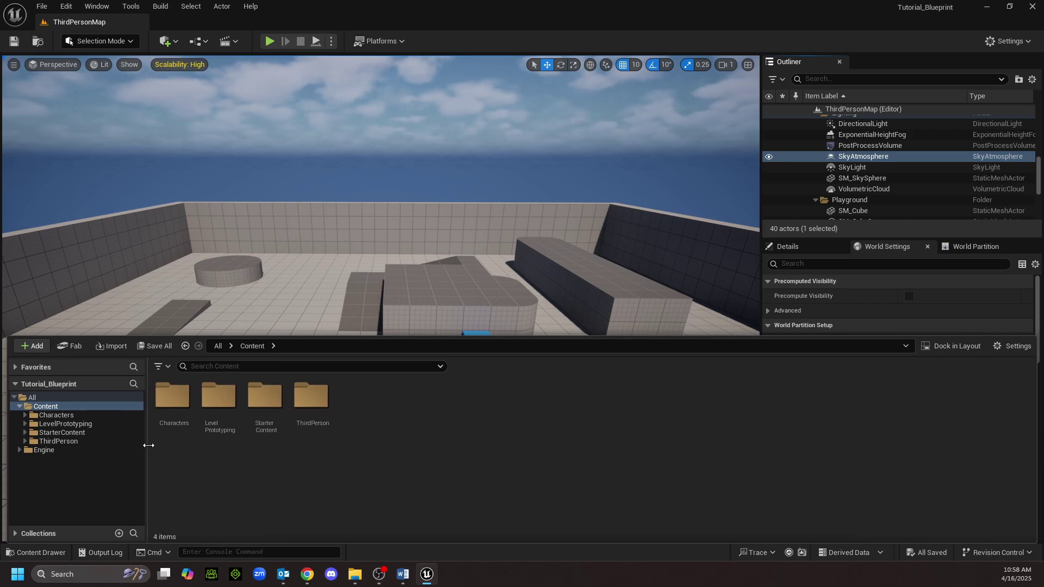
# Look through the StarterContent folder's Architecture, Audio, HDRI and Maps subfolders, then return to the level view.
pyautogui.click(52, 433)
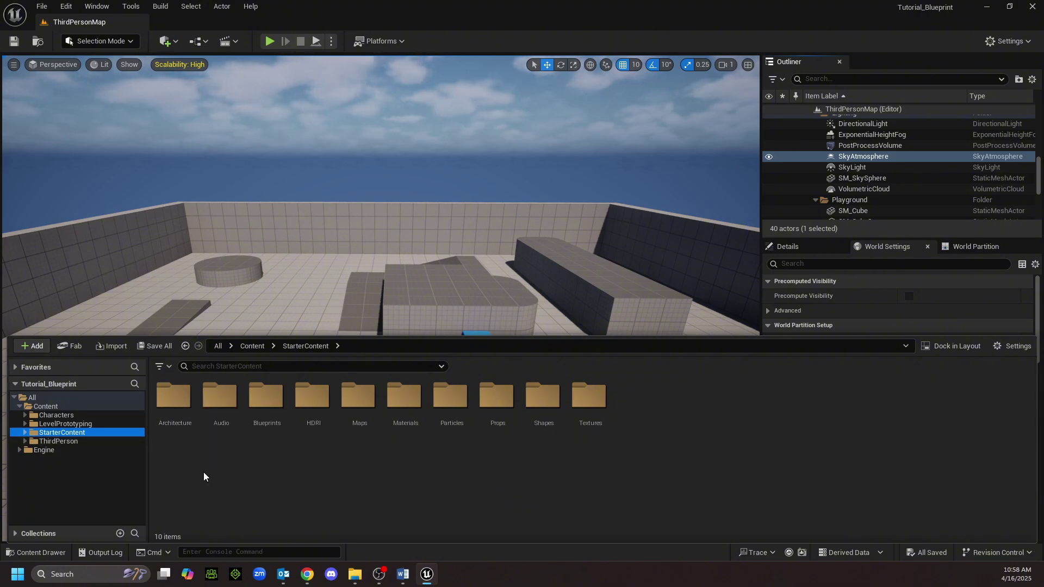
pyautogui.doubleClick(174, 397)
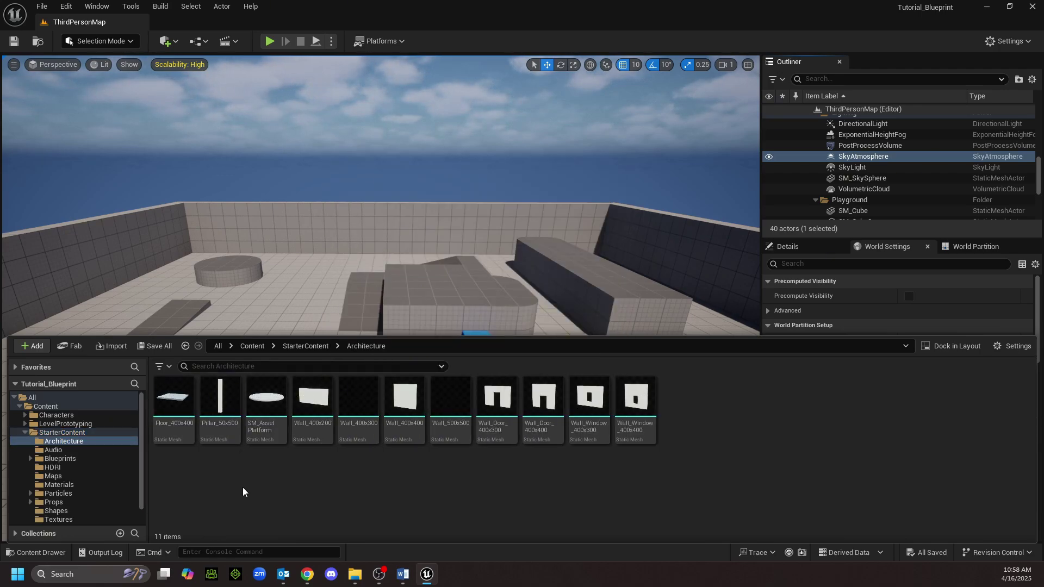
pyautogui.hotkey('alt', 'Left')
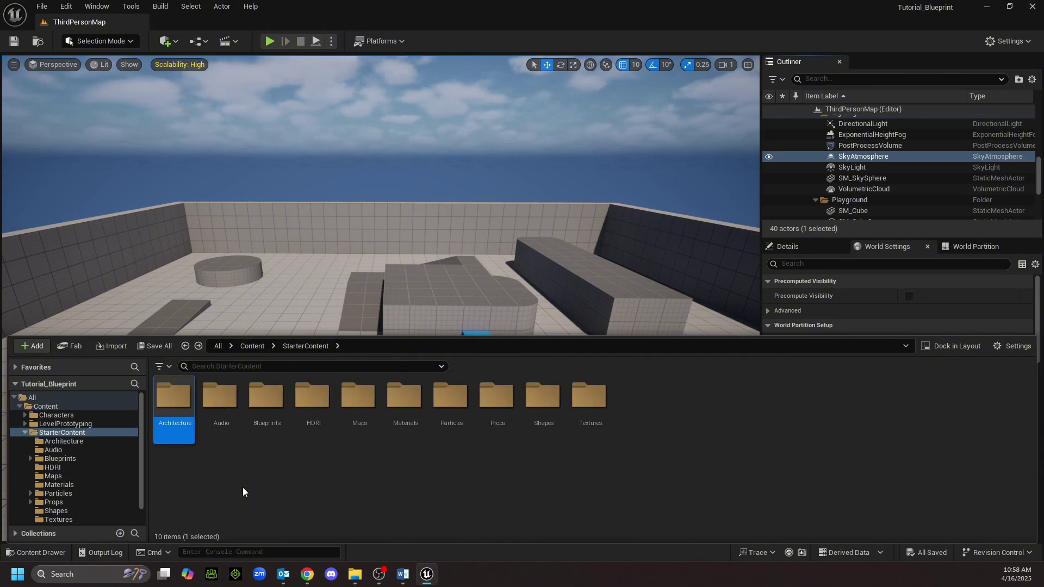
pyautogui.doubleClick(219, 397)
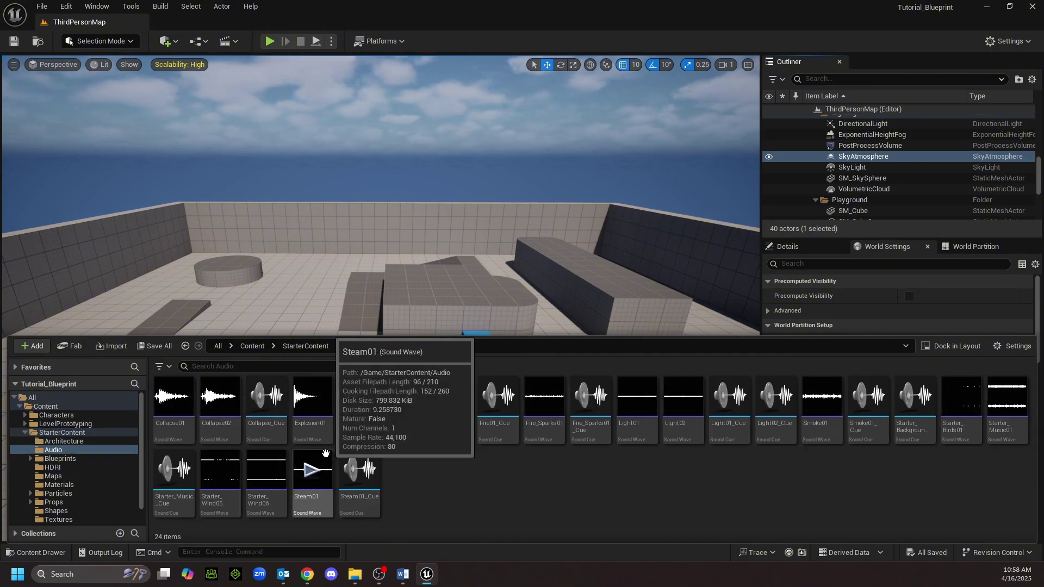
pyautogui.hotkey('alt', 'Left')
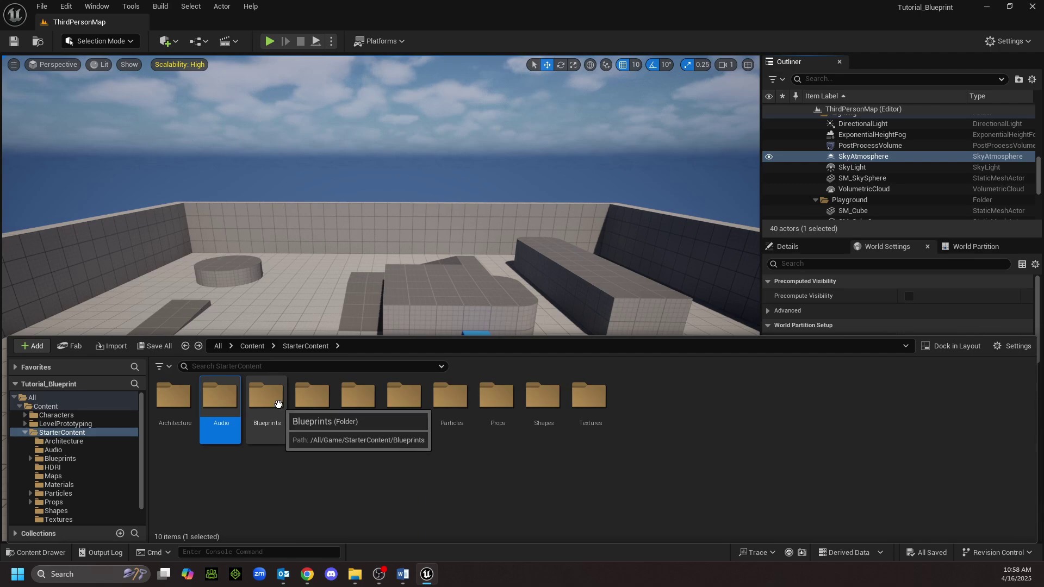
pyautogui.doubleClick(311, 405)
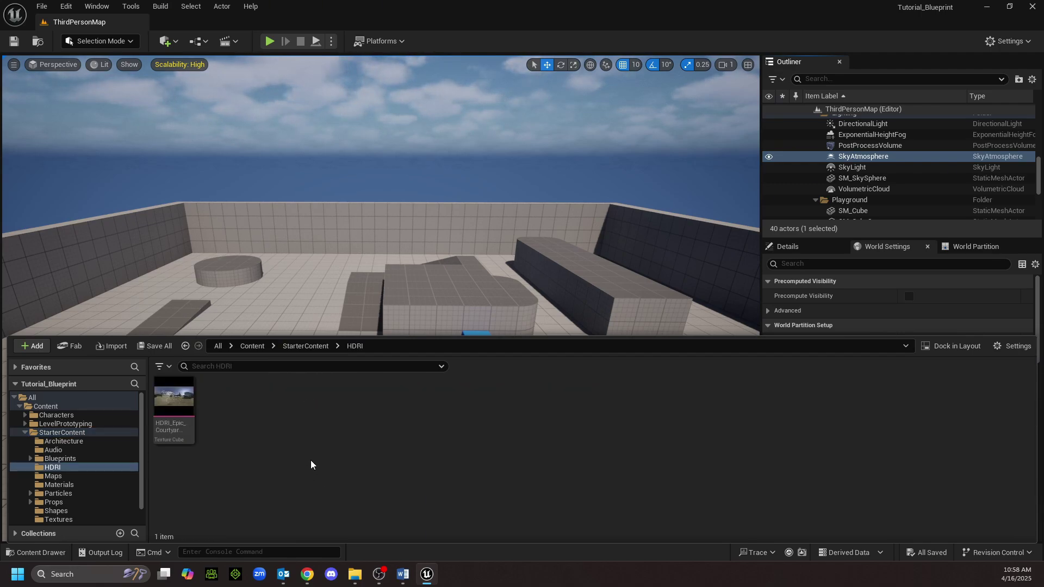
pyautogui.hotkey('alt', 'Left')
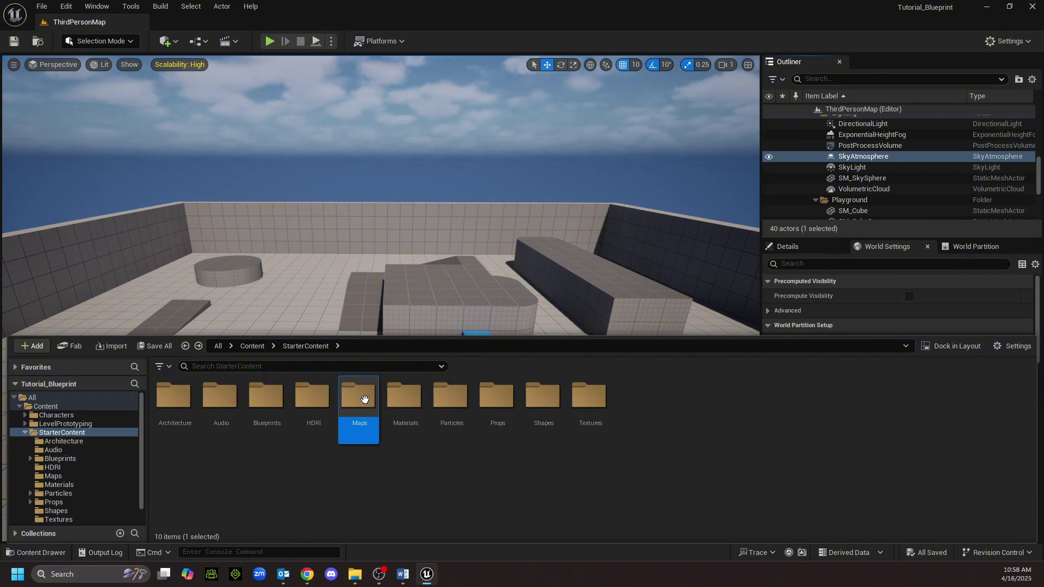
pyautogui.doubleClick(358, 402)
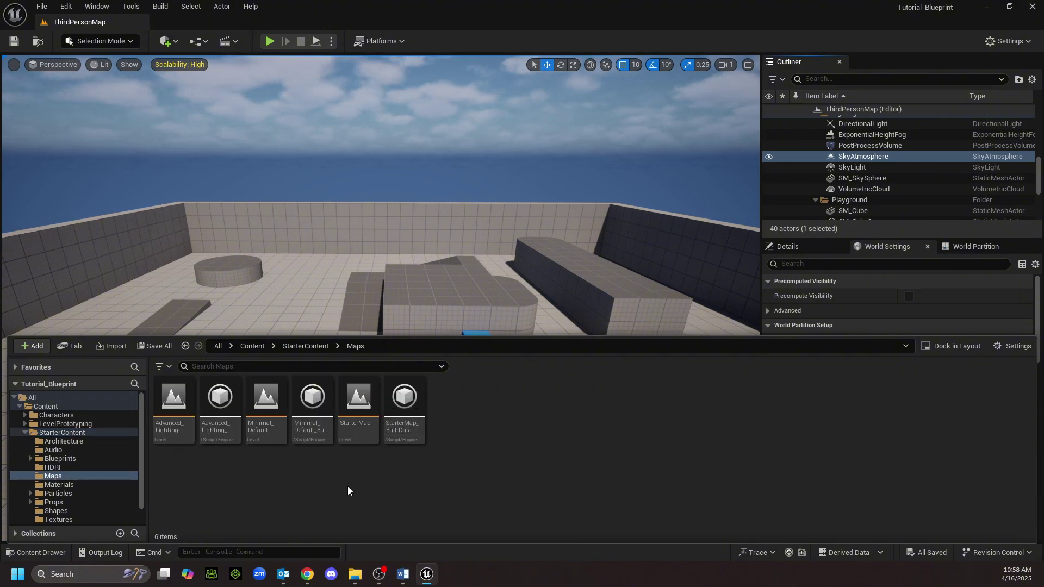
pyautogui.hotkey('alt', 'Left')
pyautogui.hotkey('alt', 'Left')
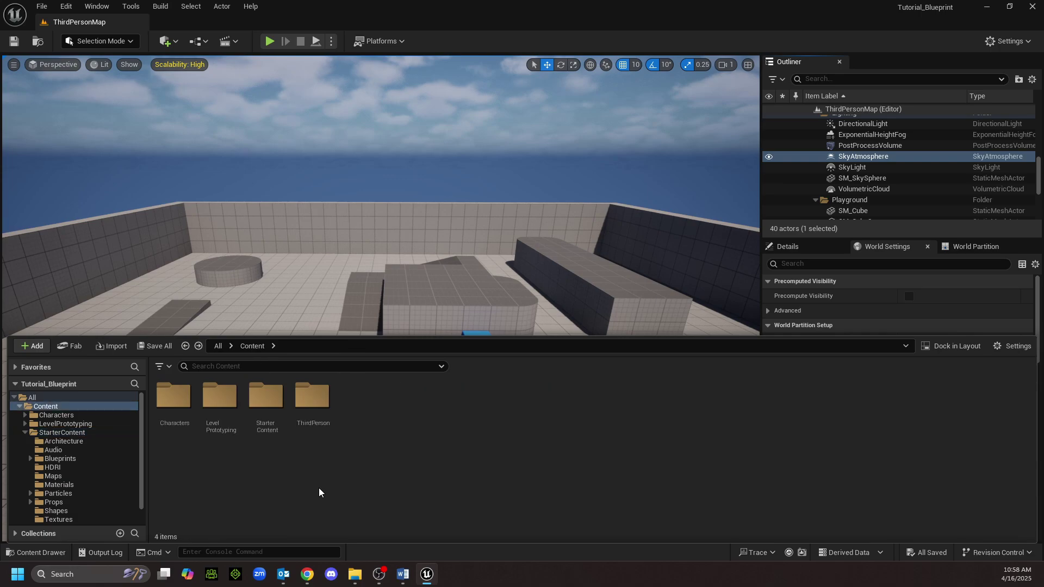
pyautogui.click(105, 22)
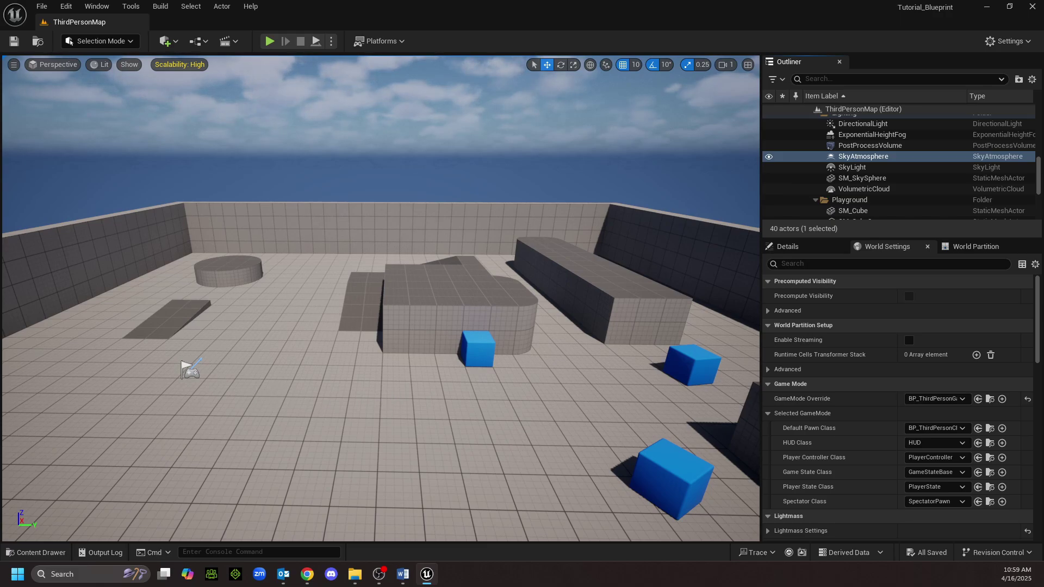
# Move the PlayerStart actor across the floor to a spot beside the long side wall, near the round platform.
pyautogui.moveTo(275, 396); pyautogui.dragTo(403, 364, button='right')
pyautogui.press('a')
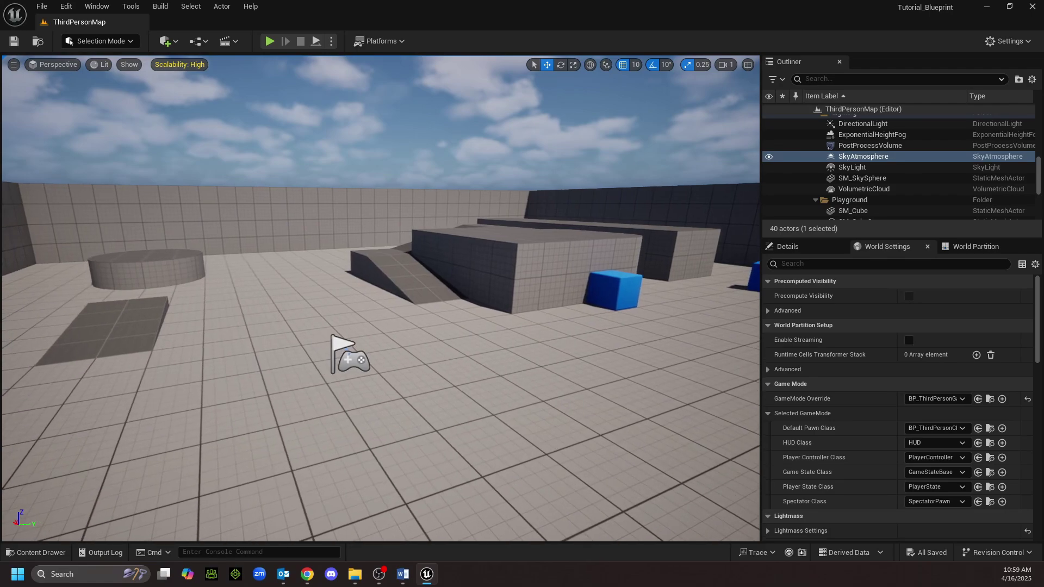
pyautogui.click(354, 360)
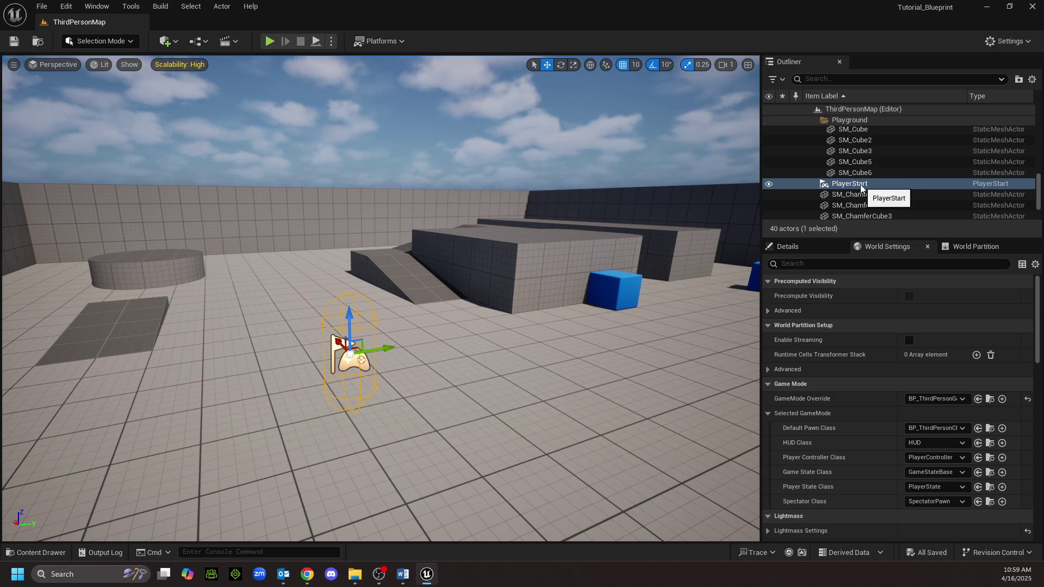
pyautogui.moveTo(440, 373); pyautogui.dragTo(476, 378, button='right')
pyautogui.press('d')
pyautogui.press('a')
pyautogui.press('a')
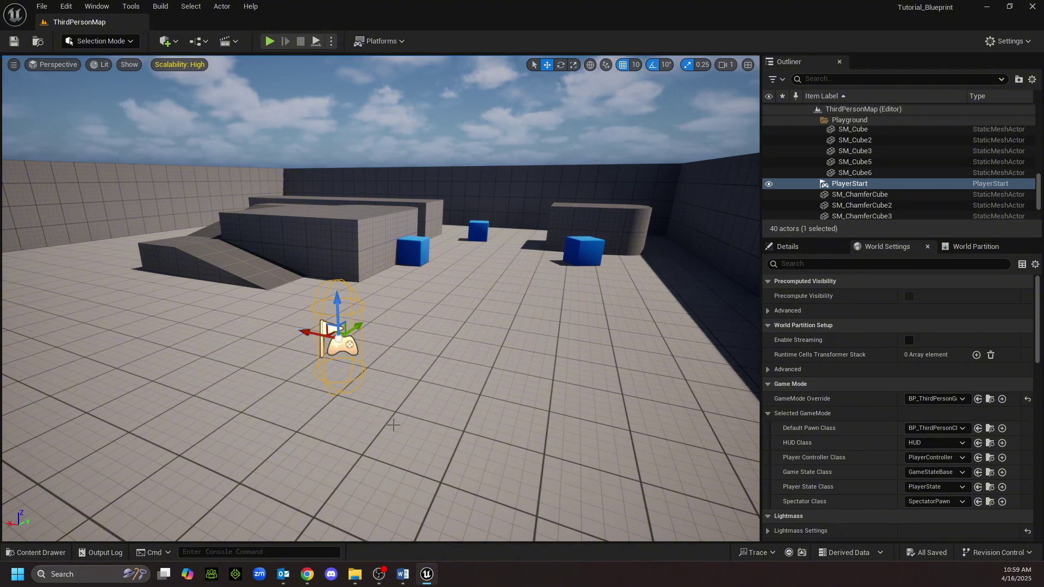
pyautogui.press('a')
pyautogui.moveTo(395, 425); pyautogui.dragTo(454, 421, button='right')
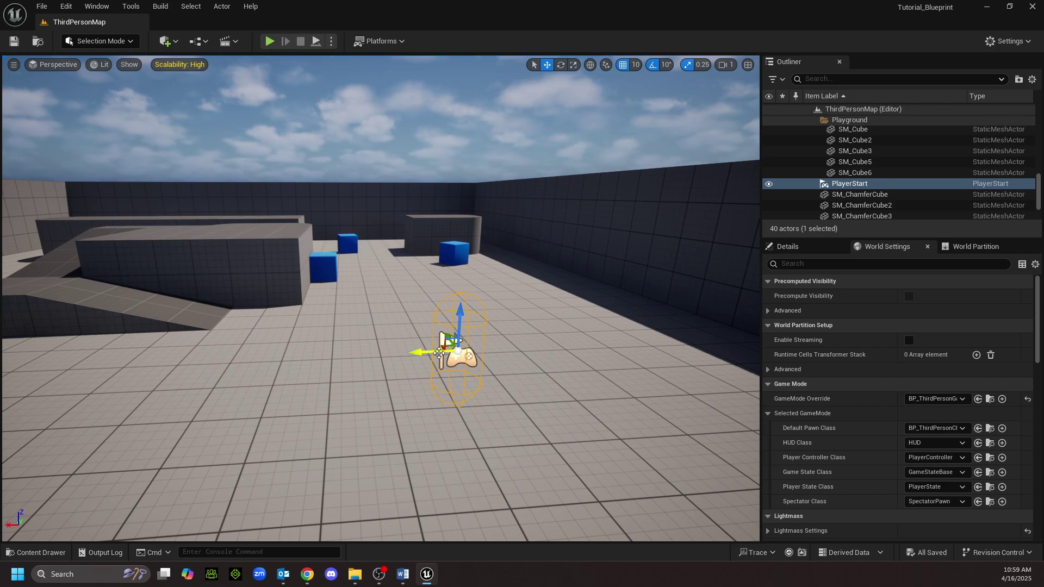
pyautogui.moveTo(439, 353); pyautogui.dragTo(102, 353)
pyautogui.press('a')
pyautogui.moveTo(102, 353); pyautogui.dragTo(102, 352, button='right')
pyautogui.press('s')
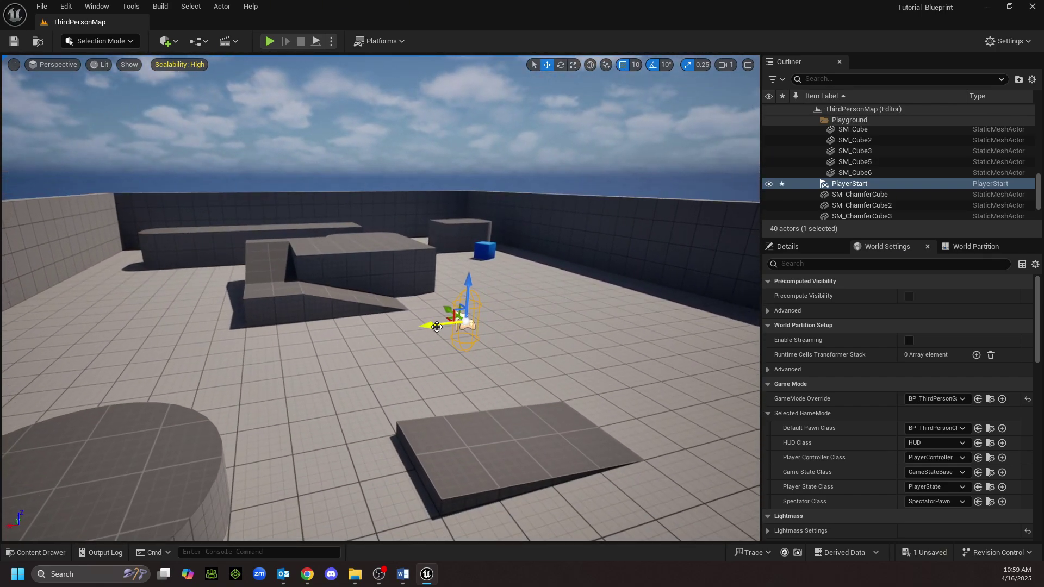
pyautogui.moveTo(436, 327); pyautogui.dragTo(84, 359)
pyautogui.press('a')
pyautogui.moveTo(85, 359); pyautogui.dragTo(85, 359, button='right')
pyautogui.moveTo(297, 353); pyautogui.dragTo(136, 353)
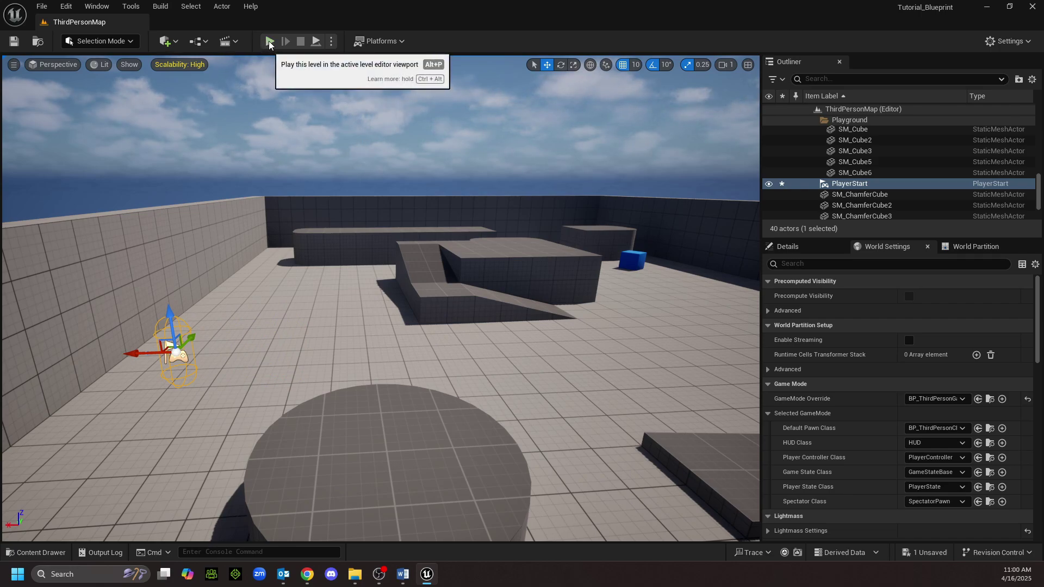
# Play the level to check where the character spawns and which way it faces, then stop playing.
pyautogui.click(269, 42)
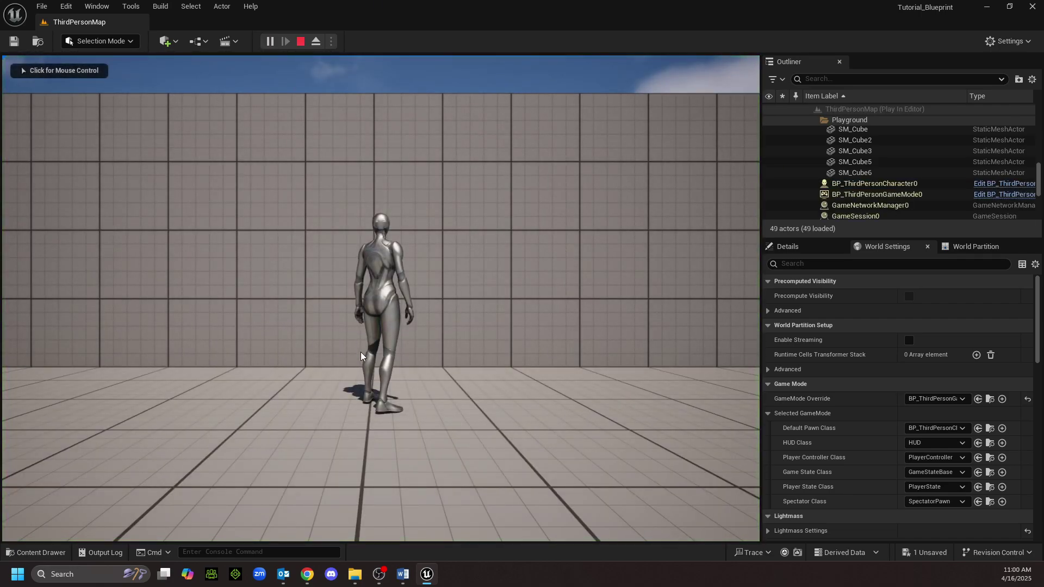
pyautogui.click(361, 352)
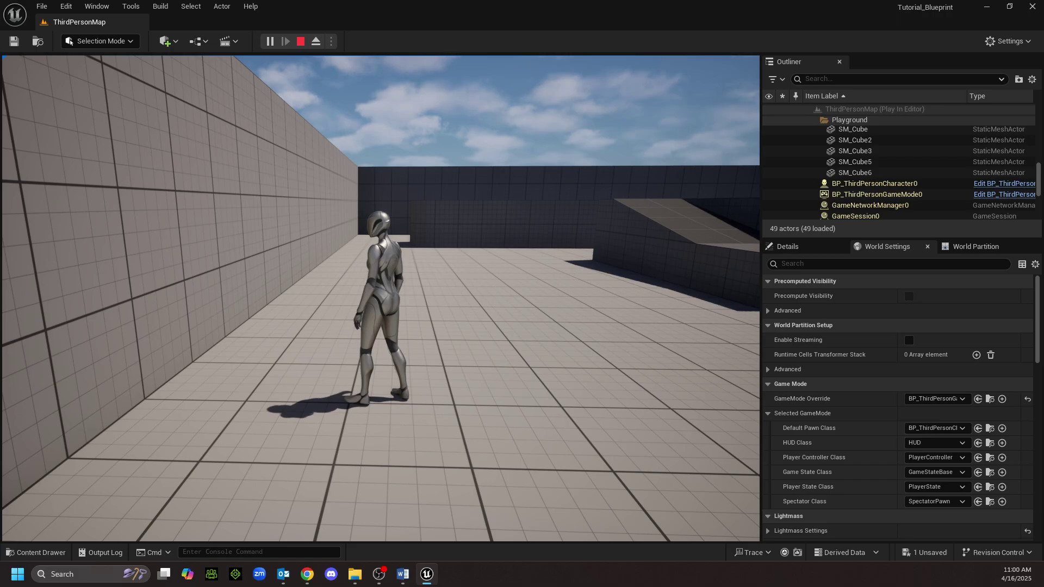
pyautogui.press('Escape')
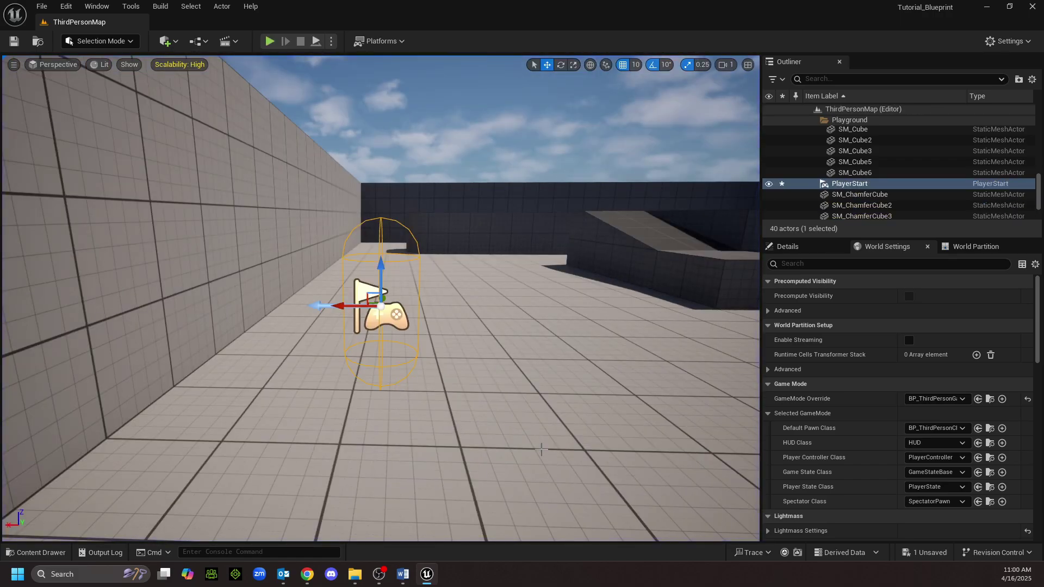
# Rotate the PlayerStart around its vertical axis so it faces along the wall instead of into it.
pyautogui.press('a')
pyautogui.moveTo(394, 418); pyautogui.dragTo(685, 418, button='right')
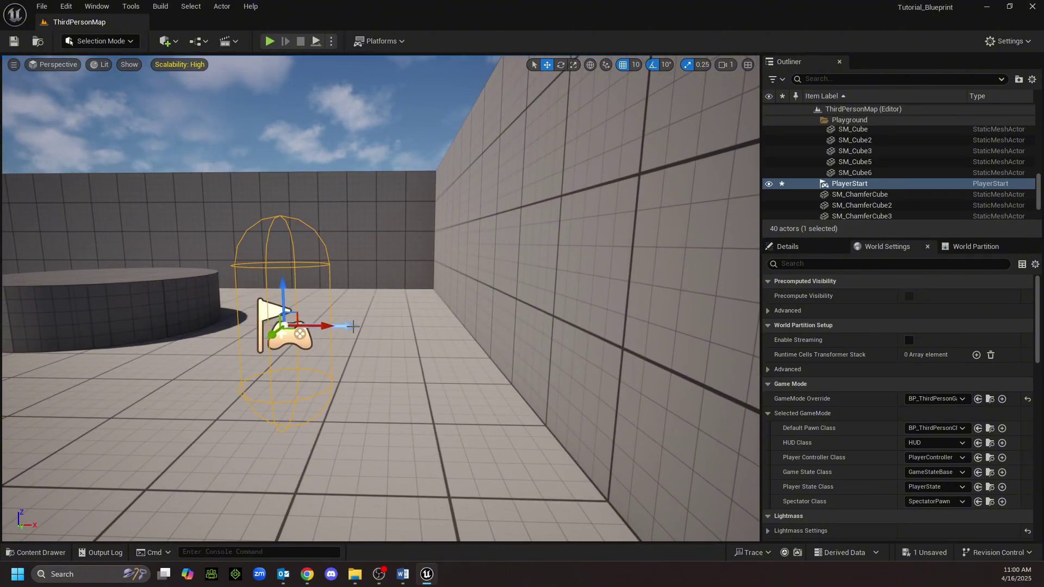
pyautogui.press('s')
pyautogui.moveTo(381, 390)
pyautogui.mouseDown(button='right')
pyautogui.moveTo(396, 386)
pyautogui.moveTo(382, 388)
pyautogui.mouseUp(button='right')
pyautogui.press('w')
pyautogui.press('s')
pyautogui.press('a')
pyautogui.press('w')
pyautogui.press('s')
pyautogui.press('w')
pyautogui.press('s')
pyautogui.press('d')
pyautogui.press('s')
pyautogui.press('w')
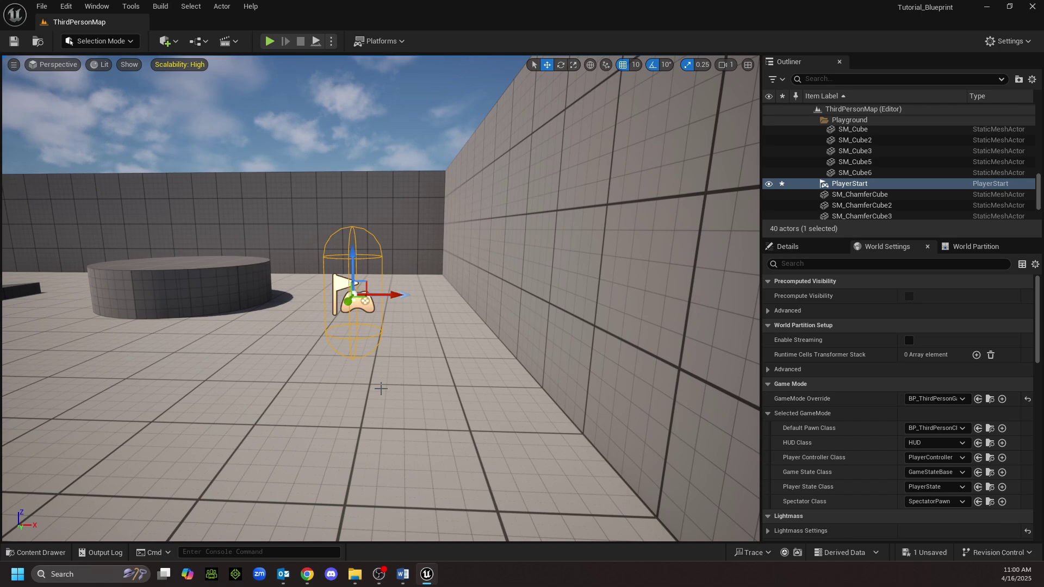
pyautogui.press('e')
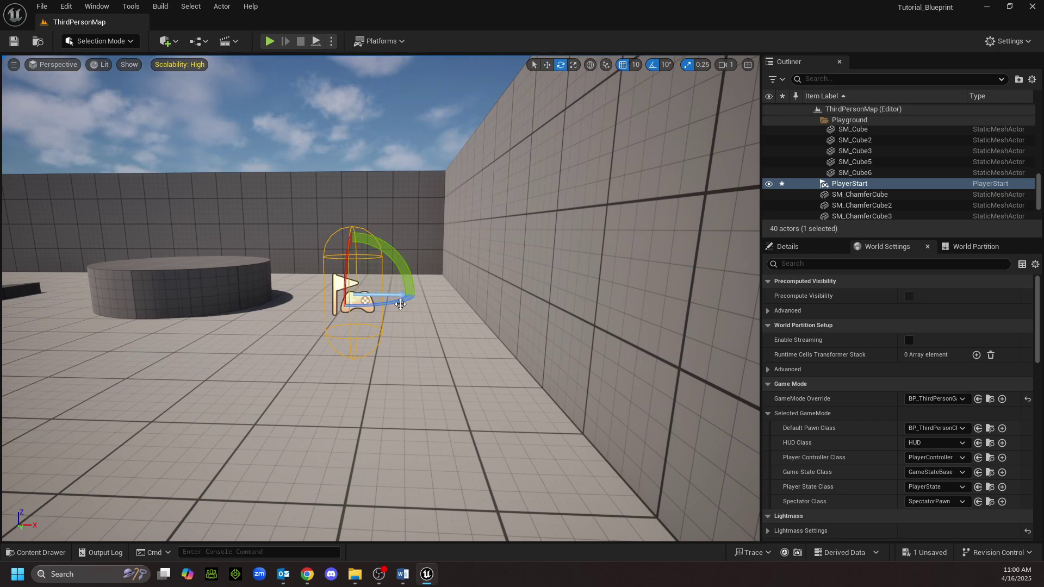
pyautogui.moveTo(405, 298); pyautogui.dragTo(336, 311)
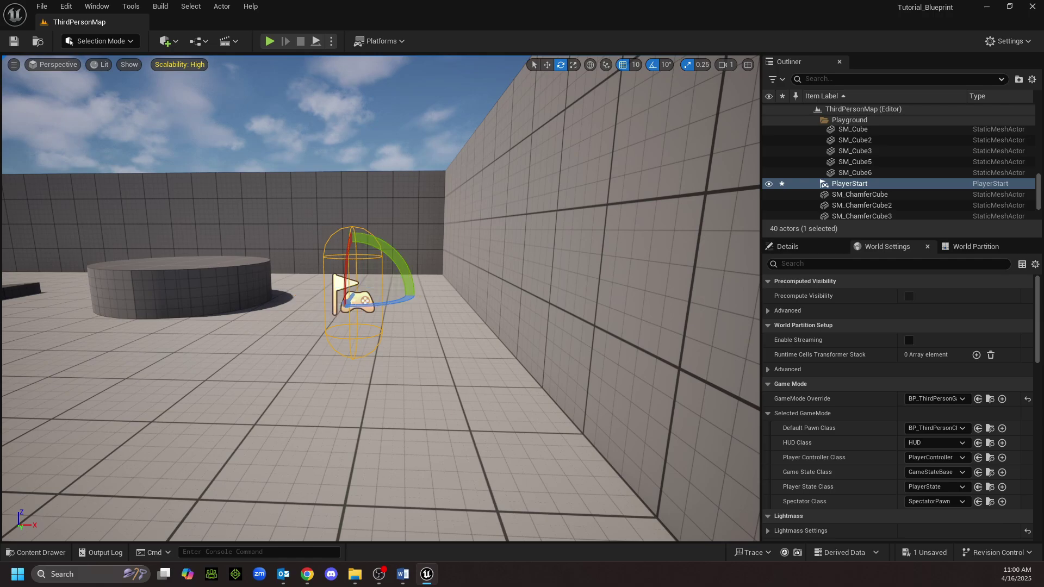
# Play the level again to check the character's new starting direction and walk it forward.
pyautogui.press('a')
pyautogui.moveTo(409, 327); pyautogui.dragTo(707, 338, button='right')
pyautogui.moveTo(446, 357); pyautogui.dragTo(544, 356, button='right')
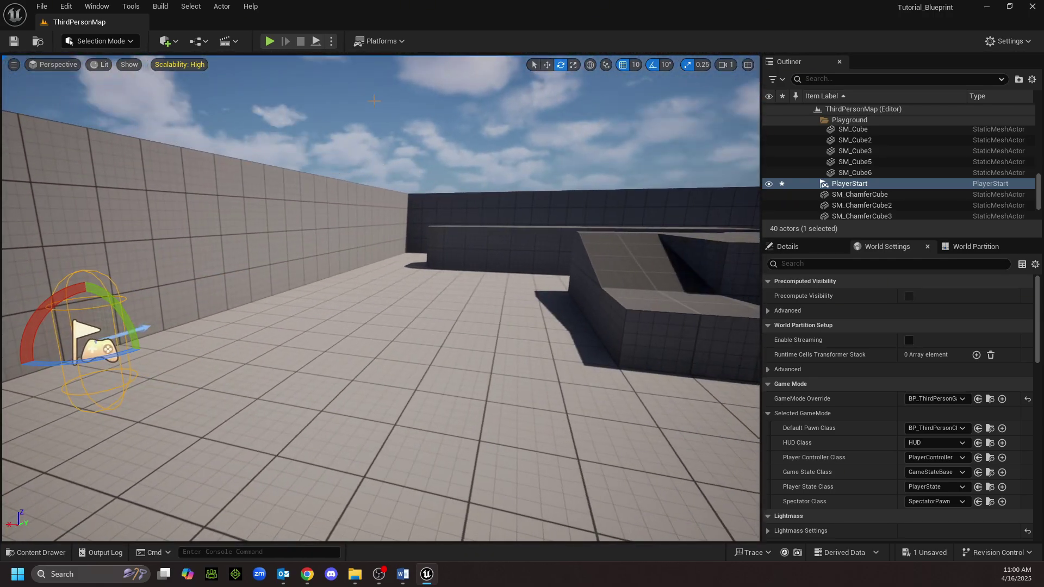
pyautogui.click(270, 41)
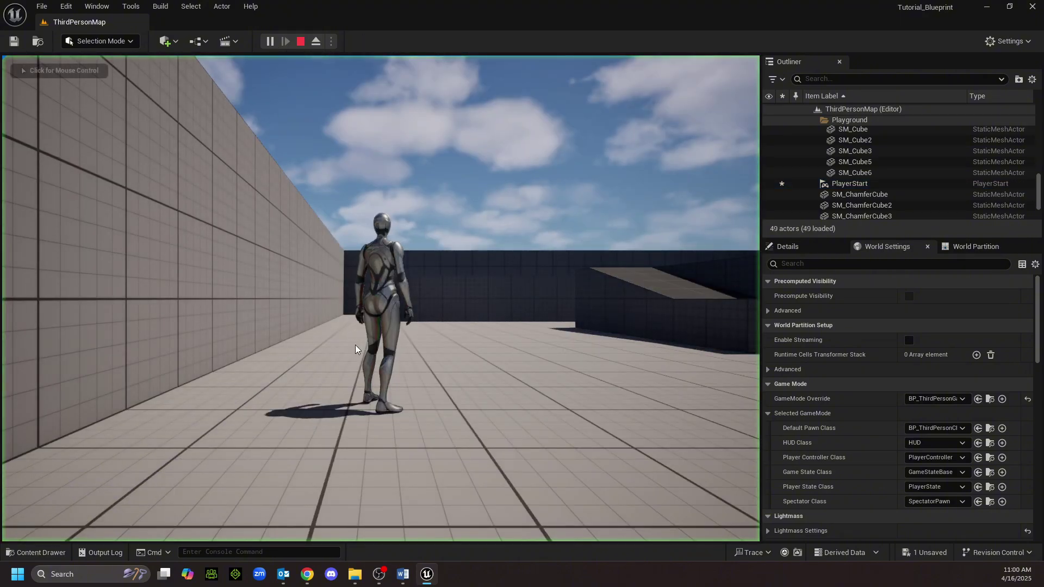
pyautogui.click(354, 374)
pyautogui.press('w')
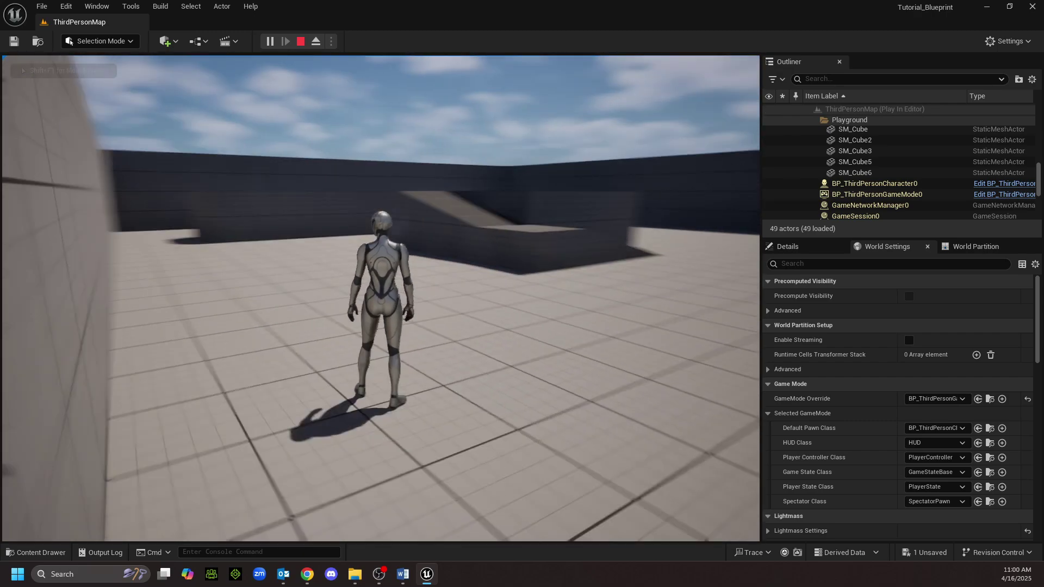
pyautogui.press('w')
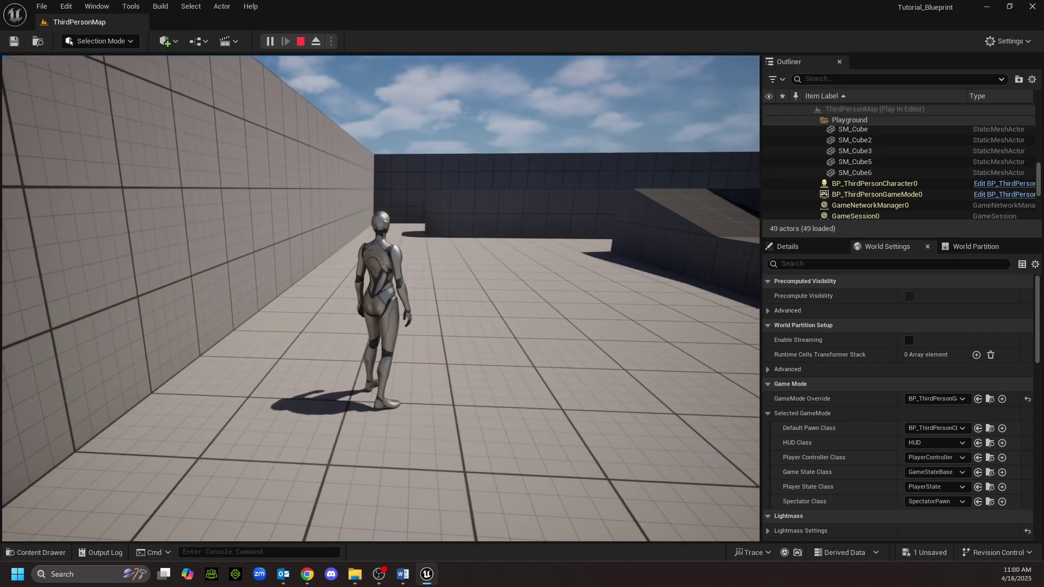
# Stop playing and create a new level from the Basic template, saving the changed PlayerStart of the current map.
pyautogui.press('Escape')
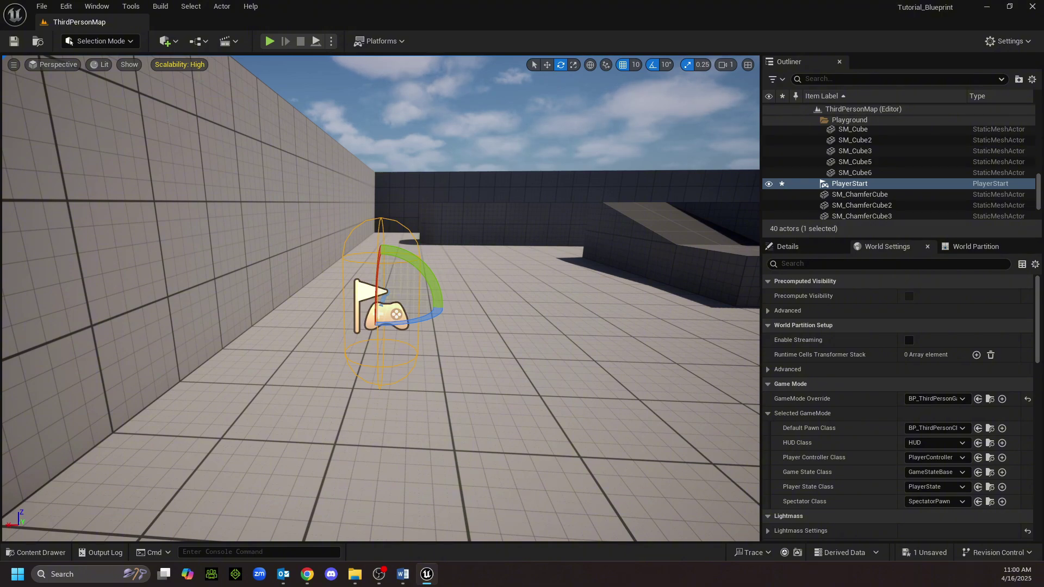
pyautogui.click(43, 7)
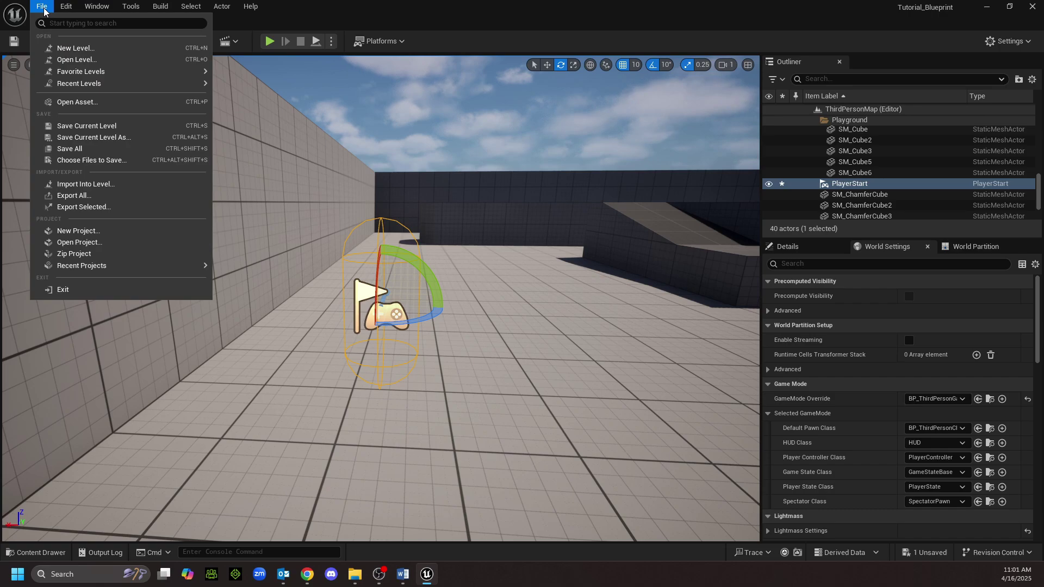
pyautogui.click(70, 49)
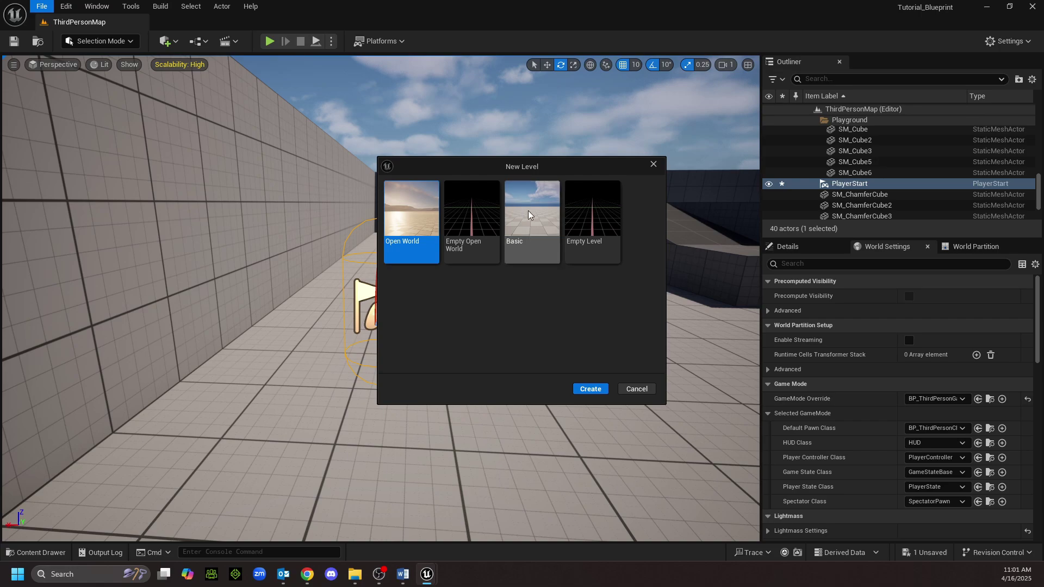
pyautogui.click(529, 213)
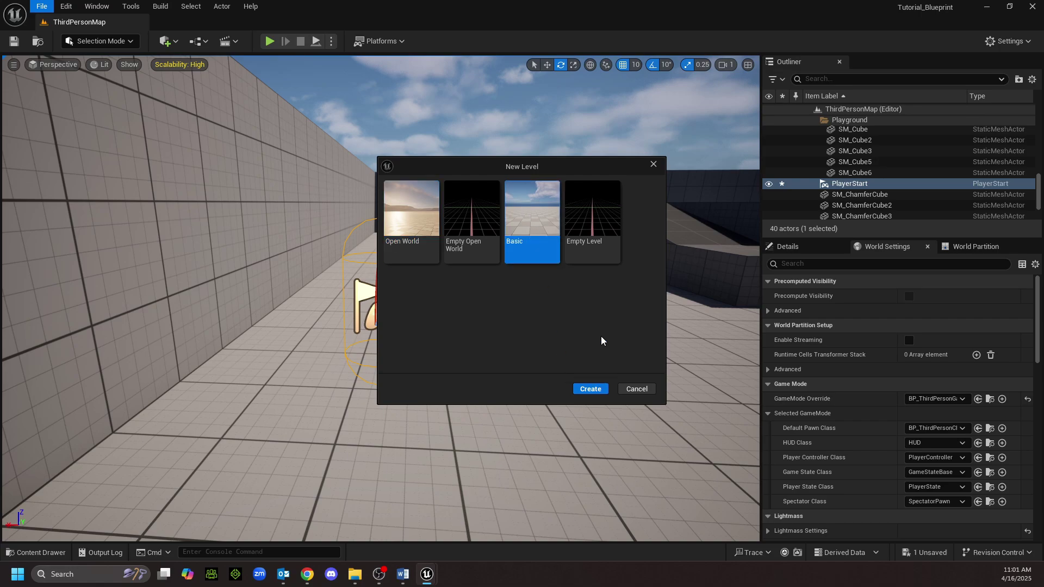
pyautogui.click(590, 390)
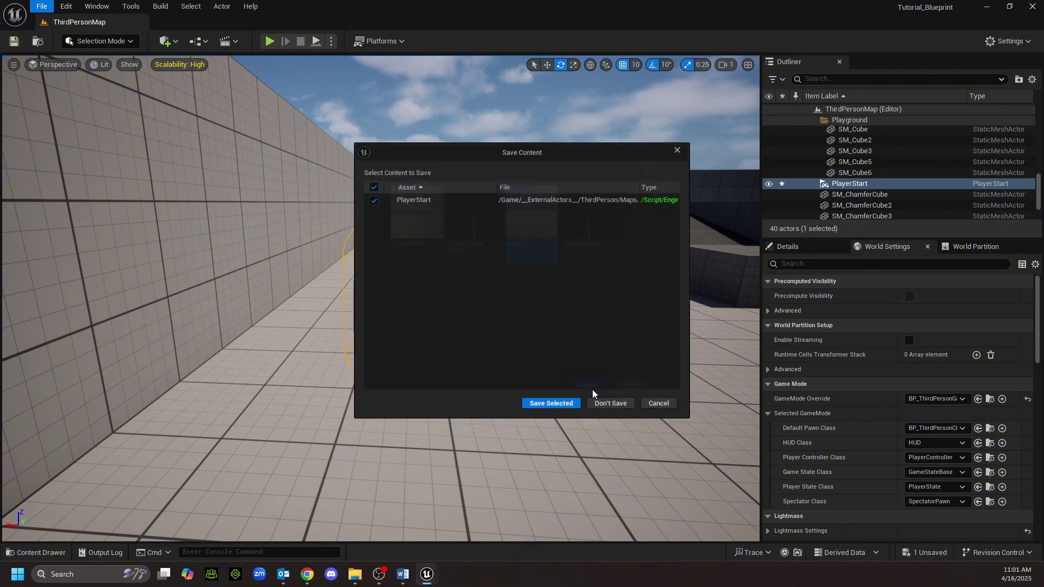
pyautogui.click(552, 409)
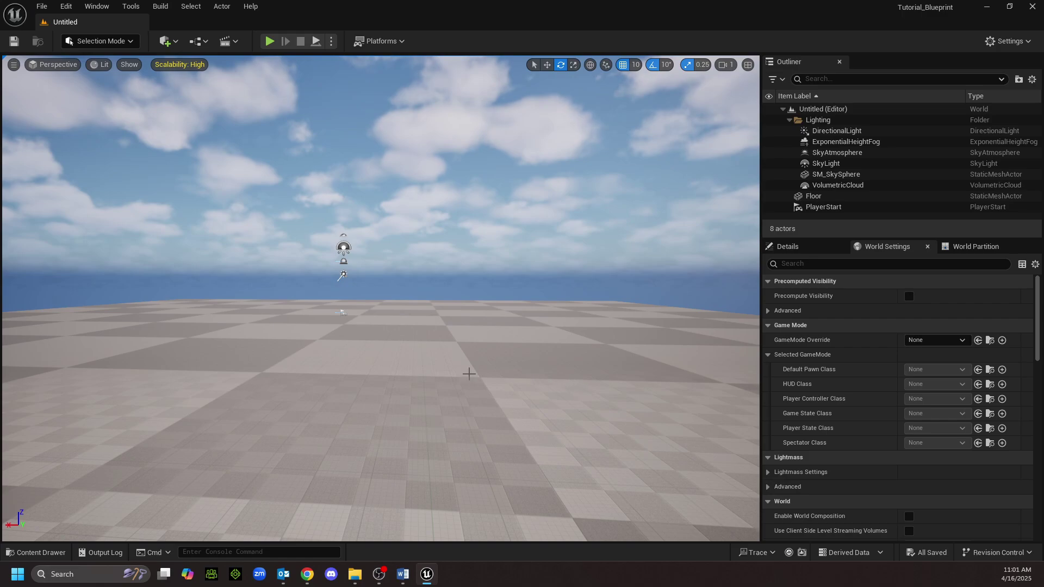
# Delete the new level's default PlayerStart and place a new Player Start actor on the floor in its place.
pyautogui.moveTo(405, 377); pyautogui.dragTo(375, 373, button='right')
pyautogui.click(397, 372)
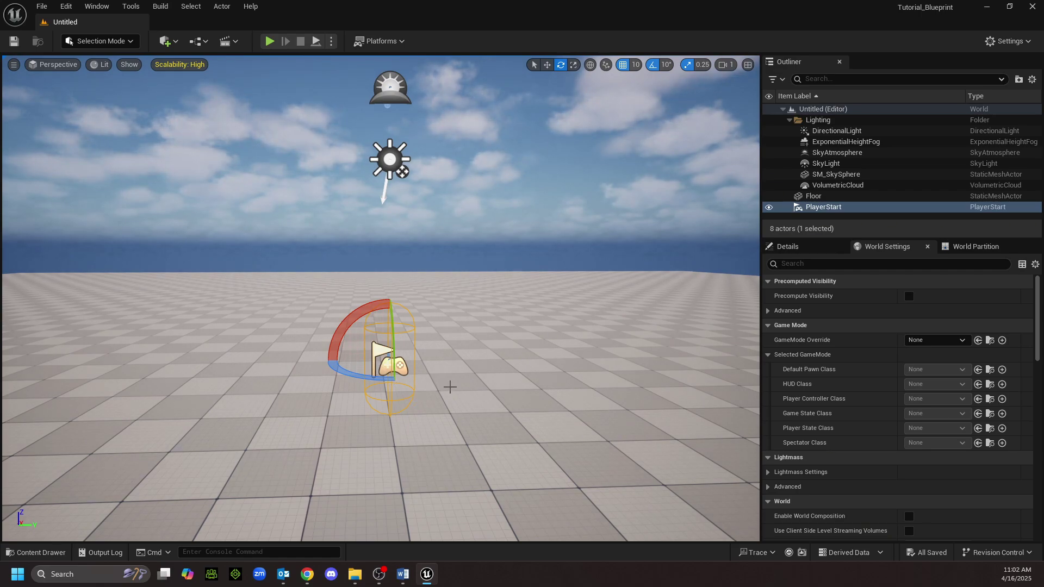
pyautogui.press('Delete')
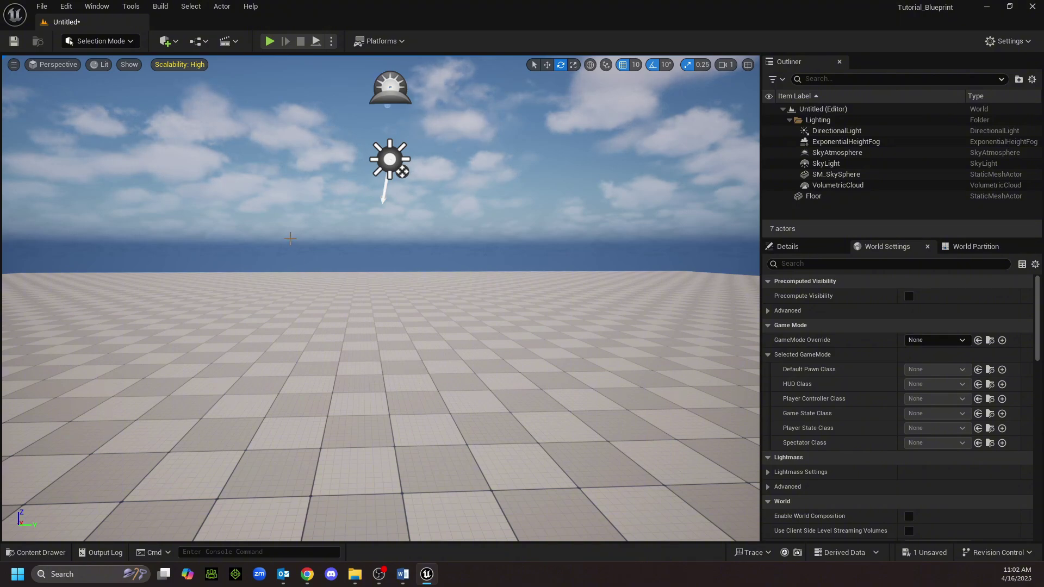
pyautogui.click(176, 42)
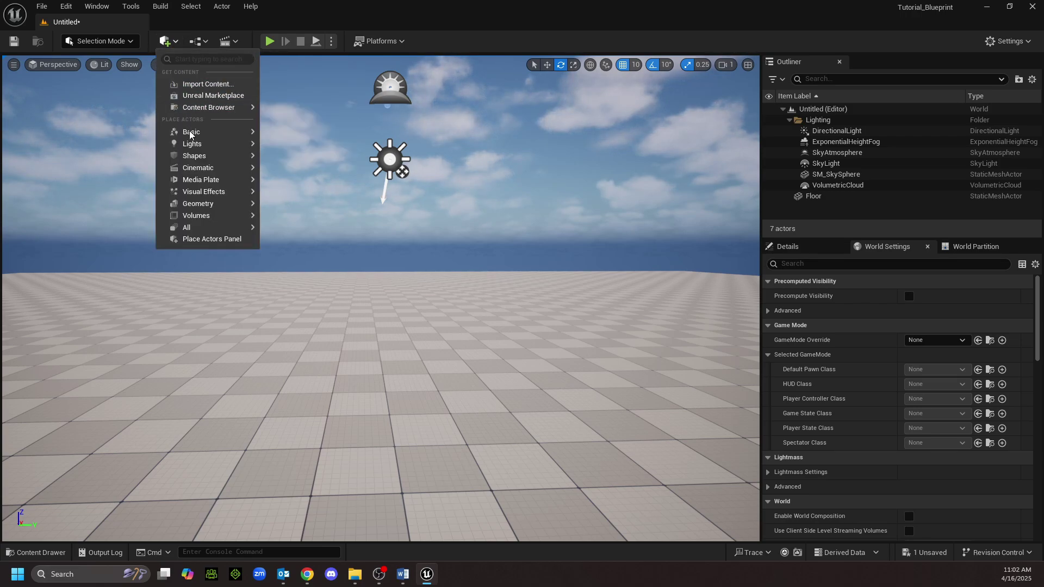
pyautogui.moveTo(189, 134)
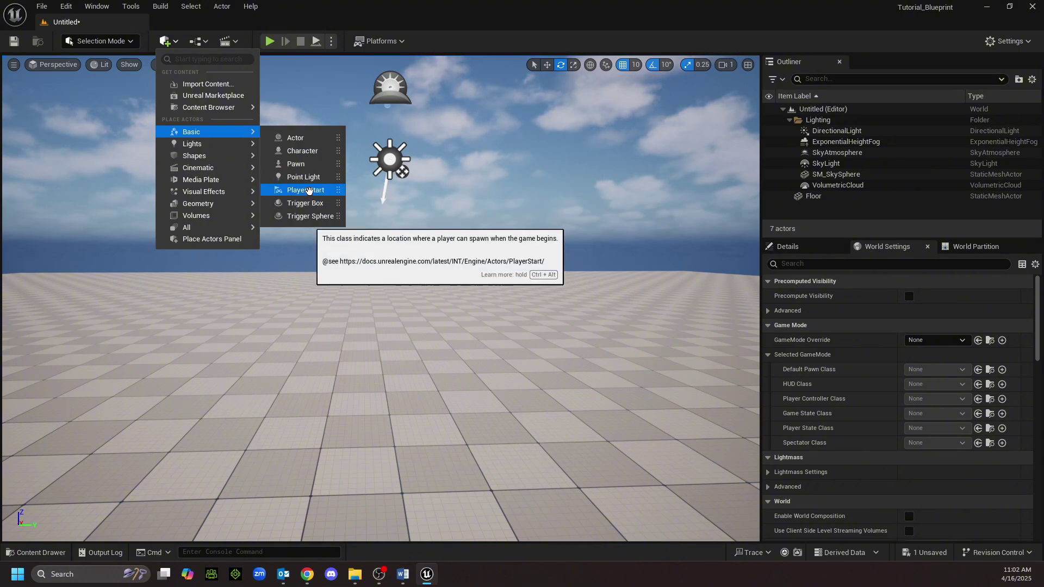
pyautogui.moveTo(308, 189); pyautogui.dragTo(403, 440)
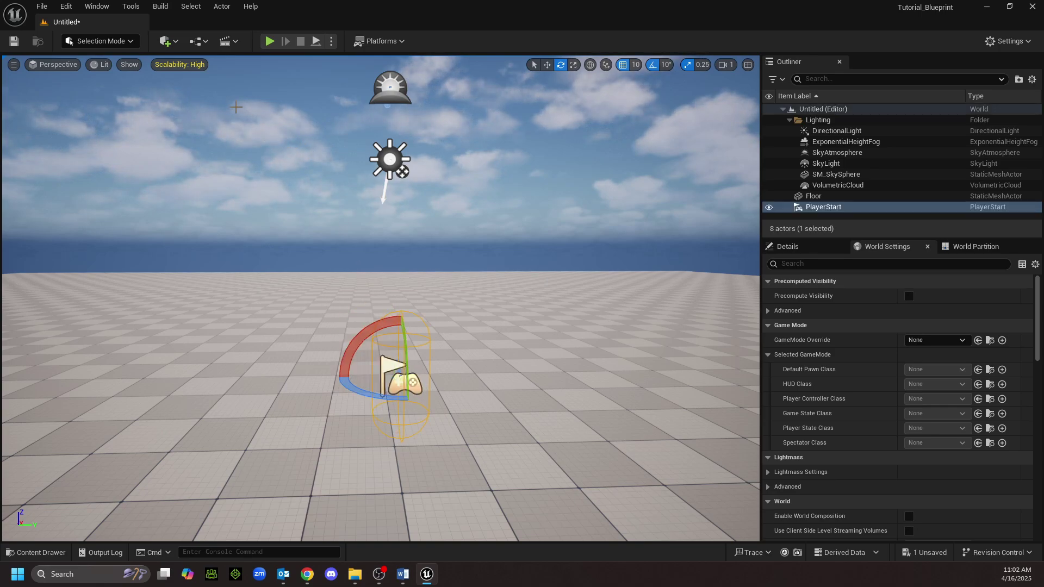
# Search the placeable actors for "player", place a second Player Start beside the first one and delete it again.
pyautogui.click(176, 42)
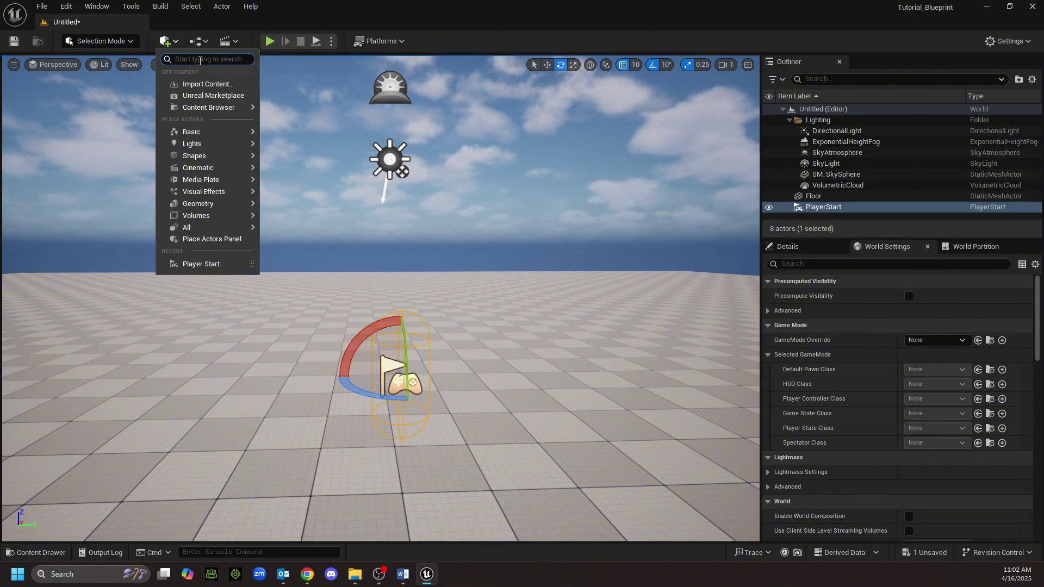
pyautogui.write('player')
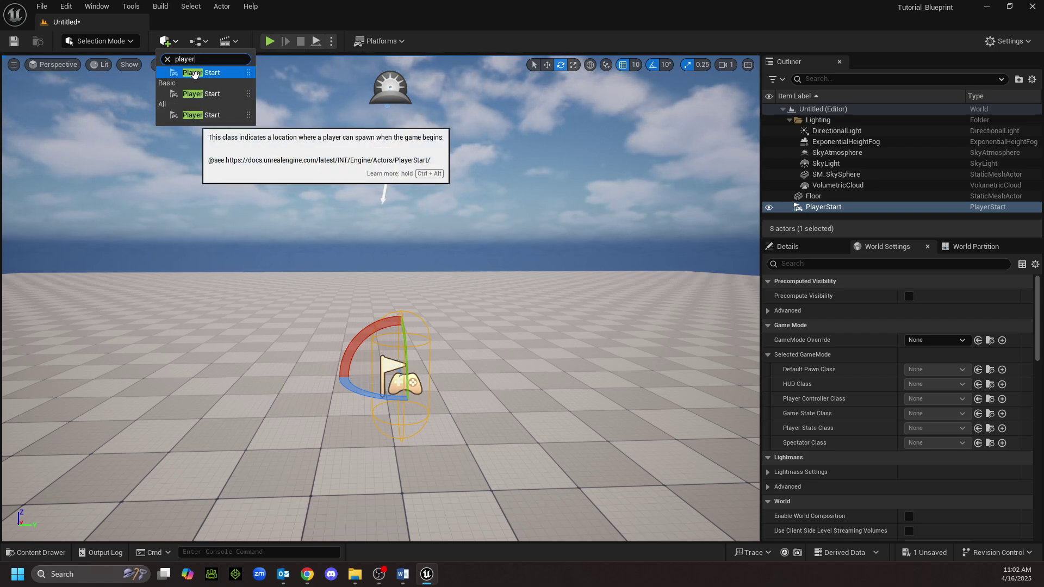
pyautogui.moveTo(194, 75); pyautogui.dragTo(261, 432)
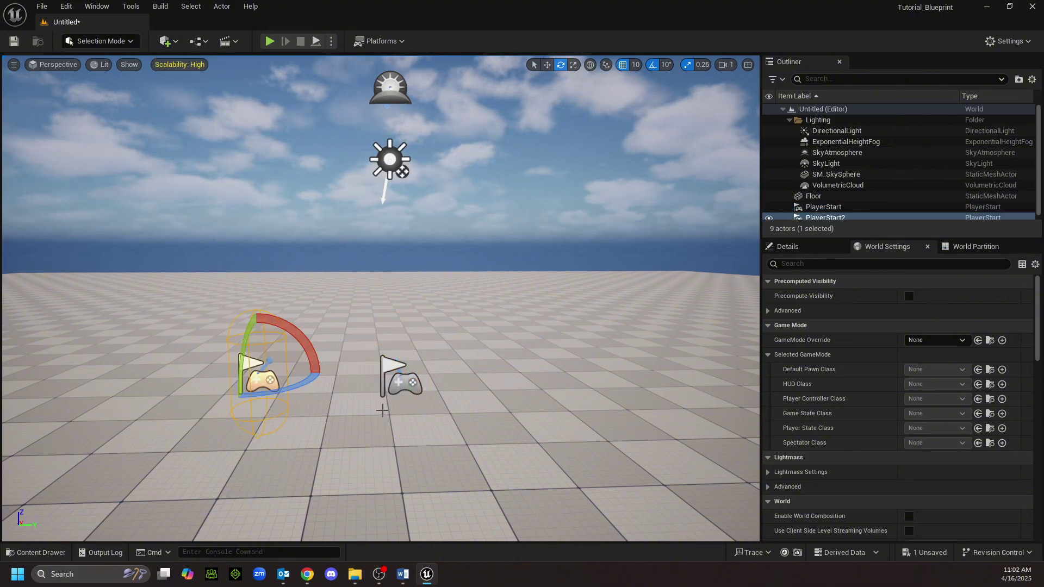
pyautogui.press('Delete')
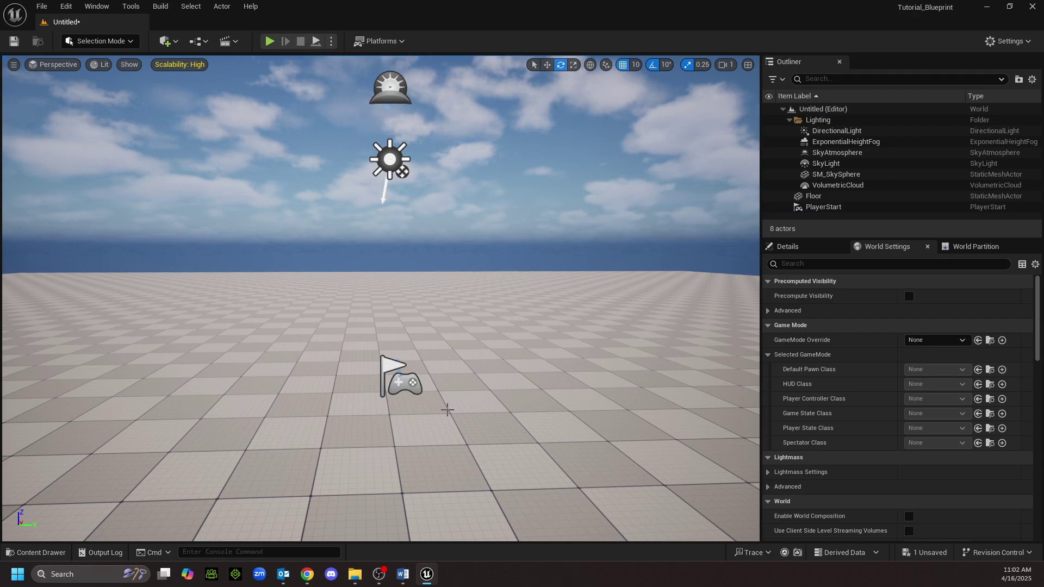
pyautogui.moveTo(447, 410); pyautogui.dragTo(415, 418, button='right')
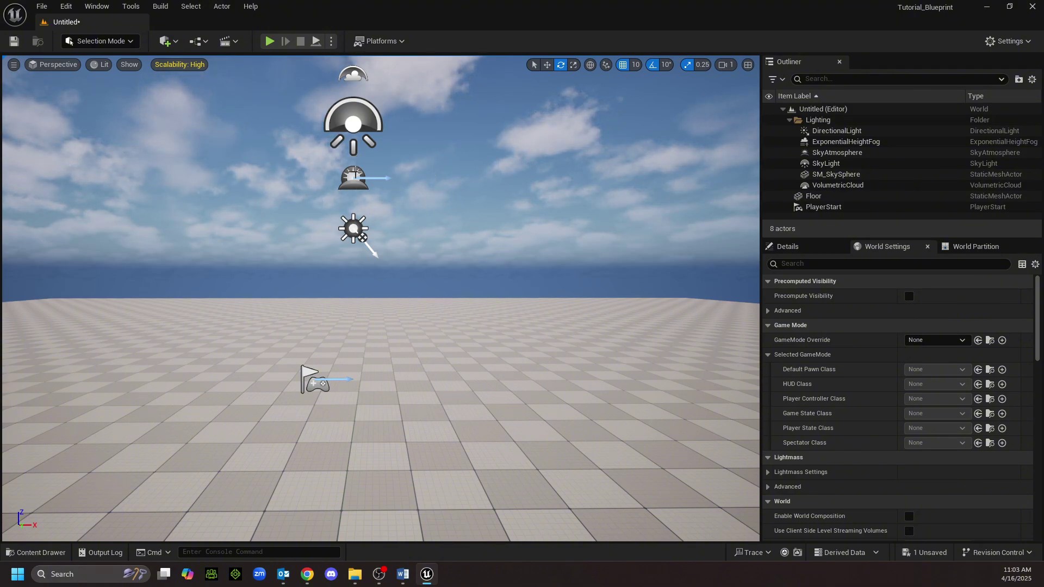
pyautogui.moveTo(471, 408); pyautogui.dragTo(582, 422, button='right')
pyautogui.press('w')
pyautogui.press('s')
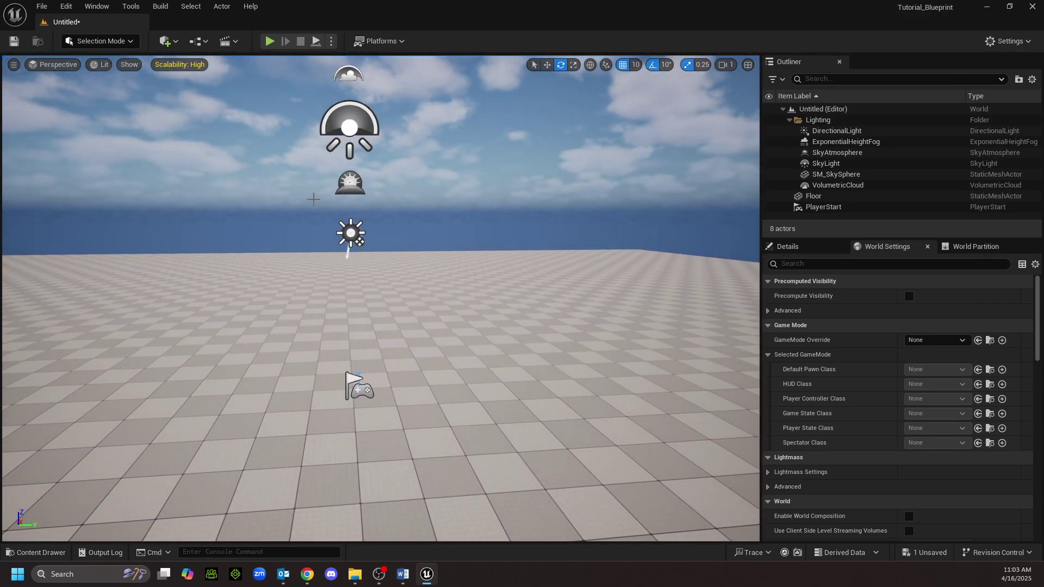
# Save the level as Tutorial in a new folder named Levels inside the project's Content folder.
pyautogui.click(42, 6)
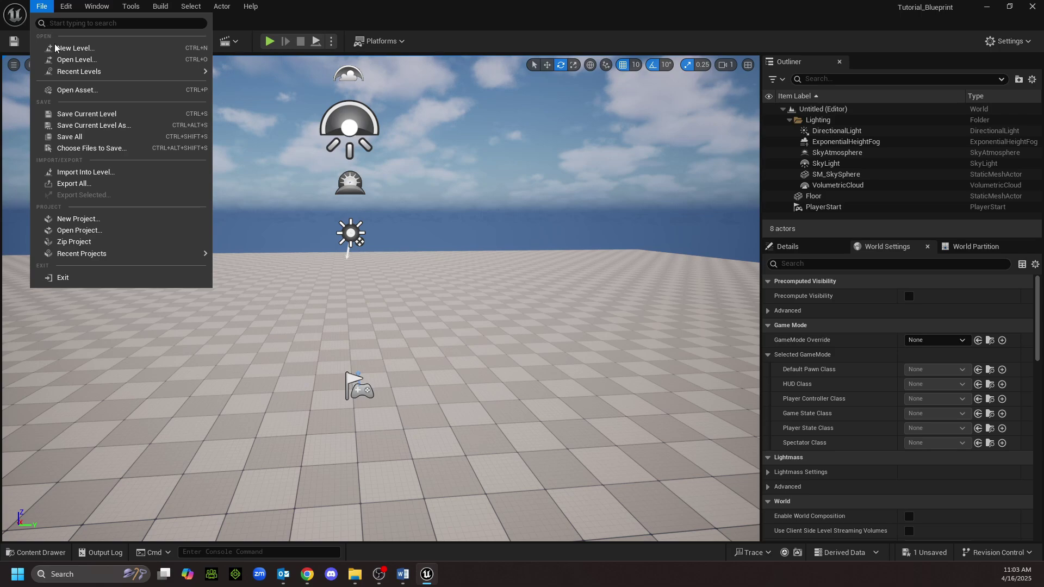
pyautogui.click(86, 117)
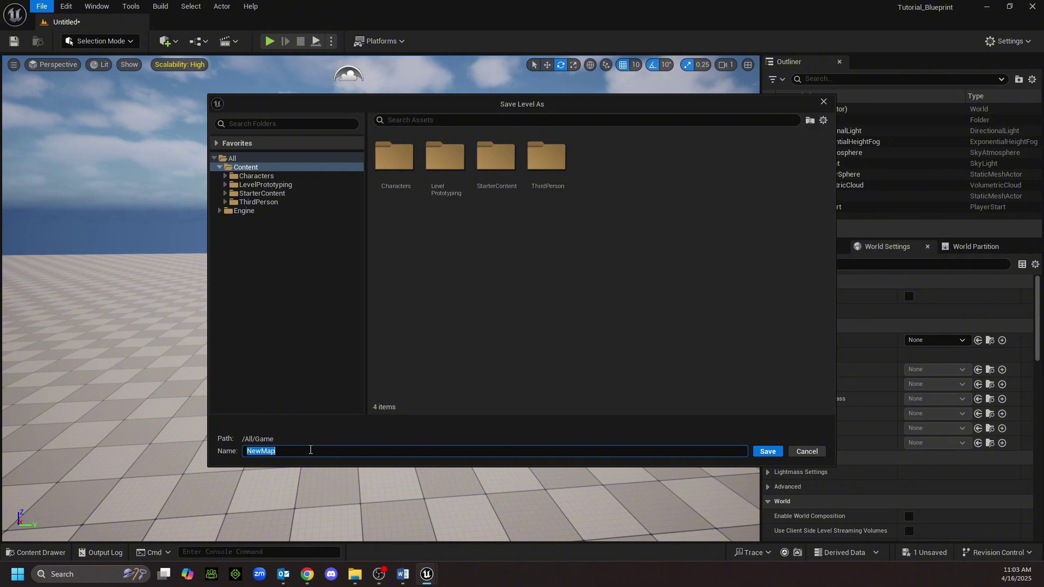
pyautogui.write('Tutorial')
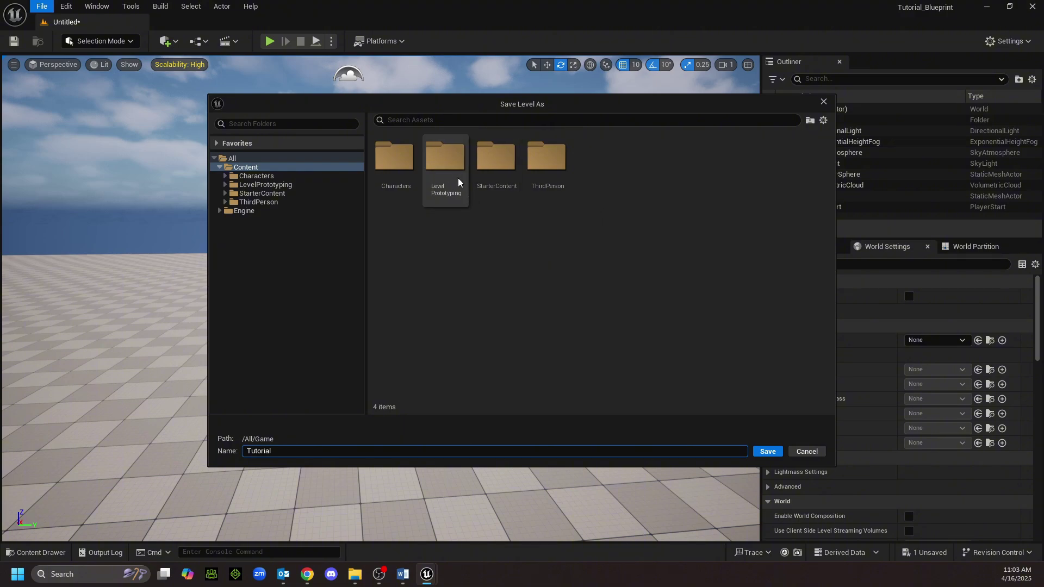
pyautogui.doubleClick(444, 157)
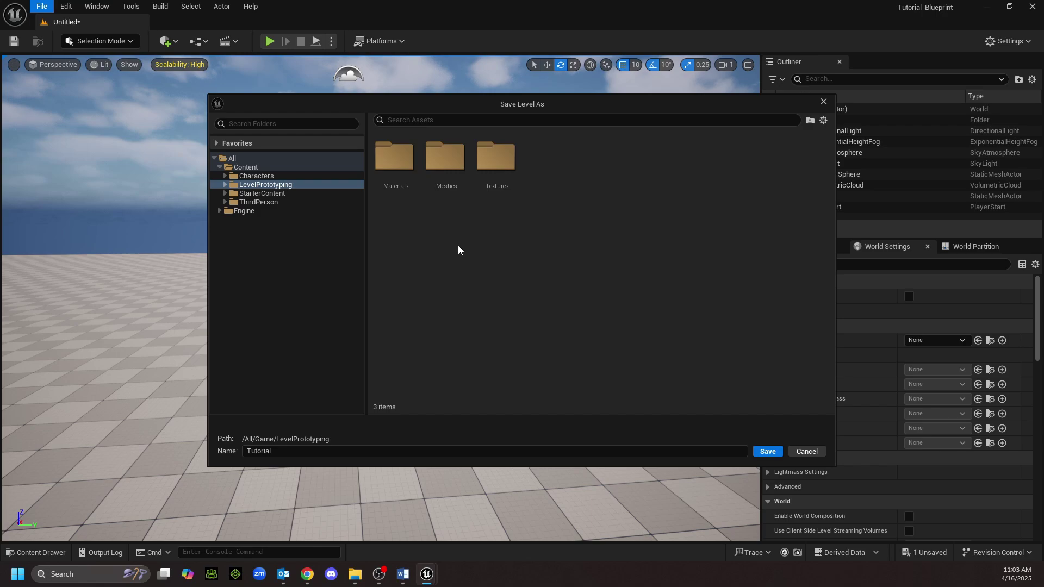
pyautogui.click(251, 168)
pyautogui.rightClick(252, 167)
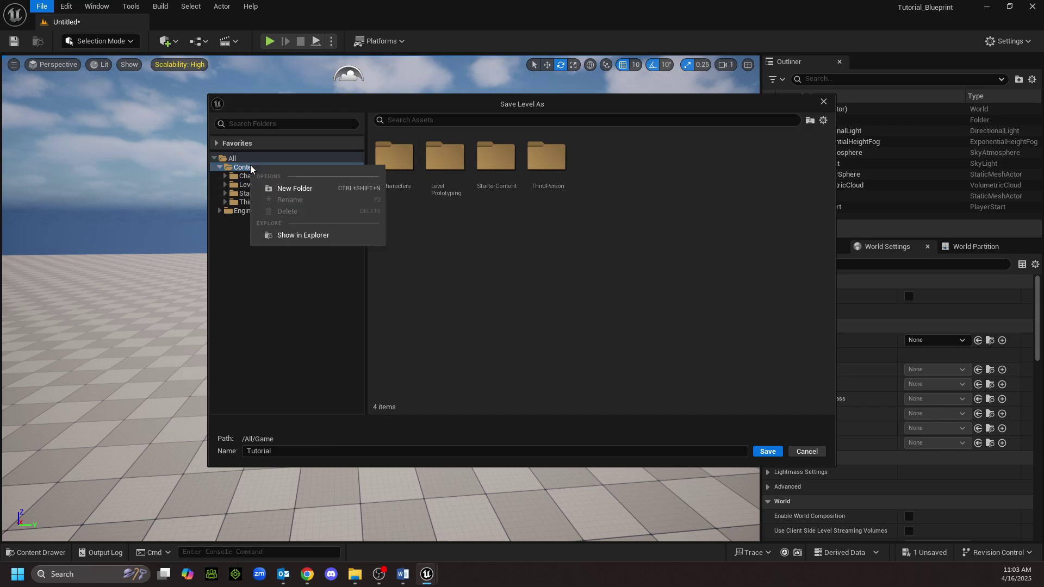
pyautogui.click(294, 189)
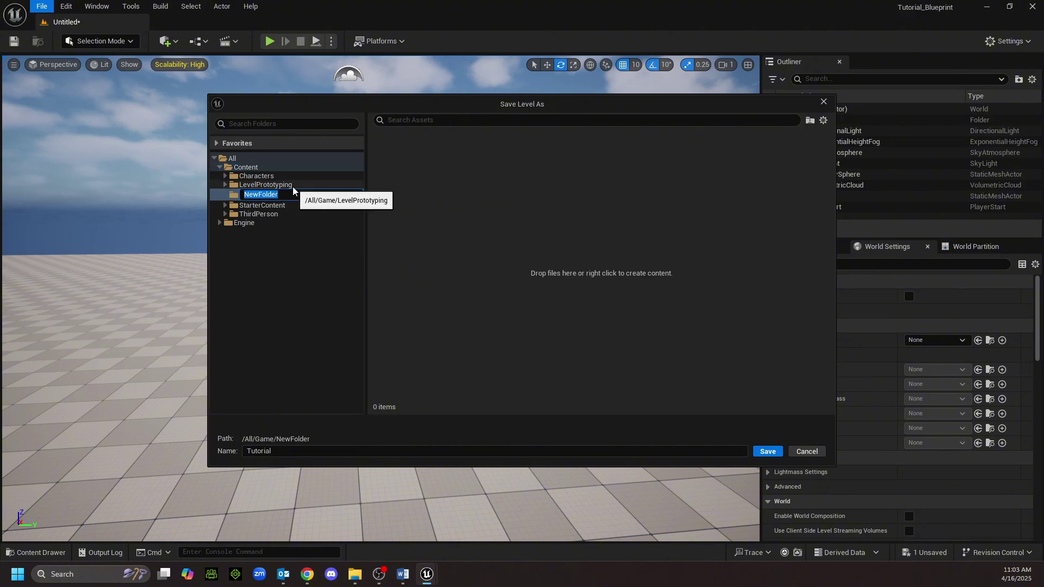
pyautogui.write('Levels')
pyautogui.press('Return')
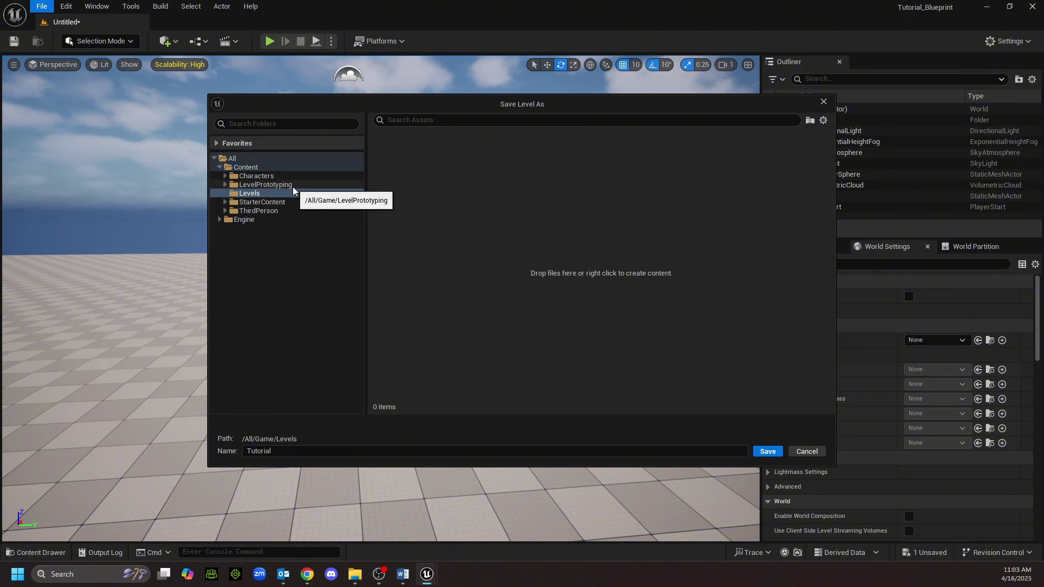
pyautogui.click(303, 450)
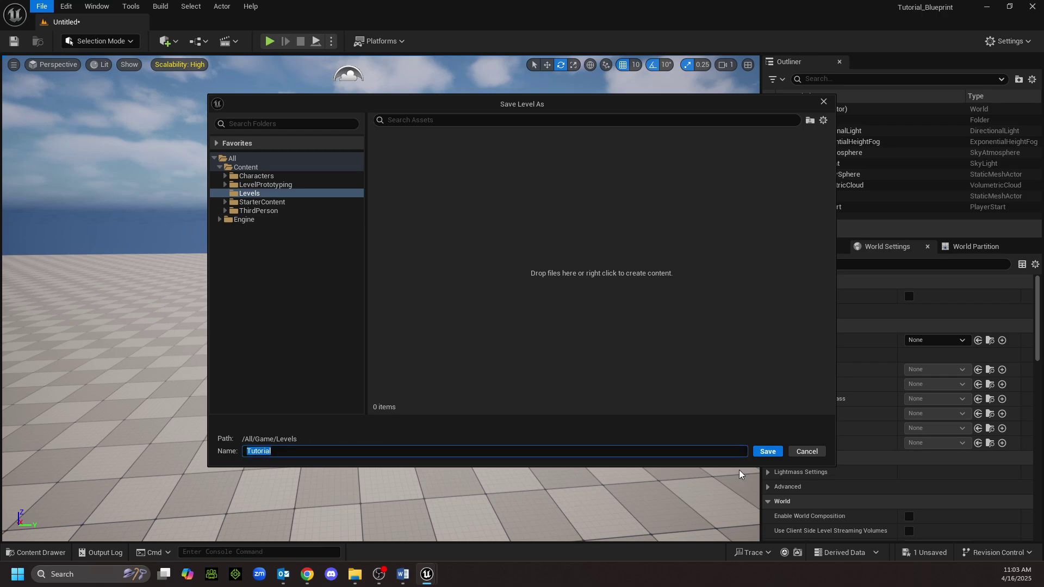
pyautogui.click(770, 452)
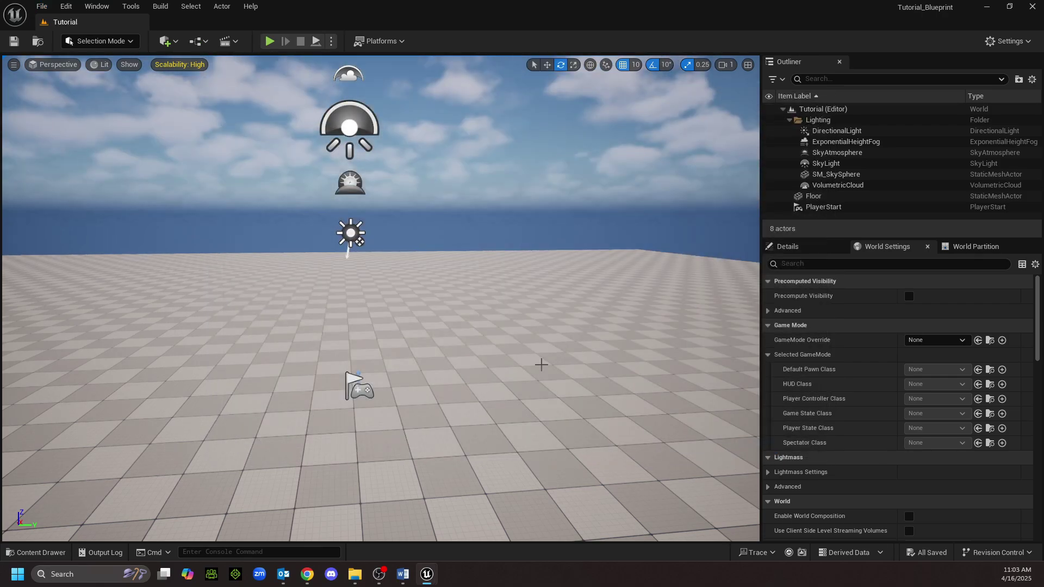
# Set the Editor Startup Map to Tutorial in the project's Maps & Modes settings and close the settings.
pyautogui.click(64, 10)
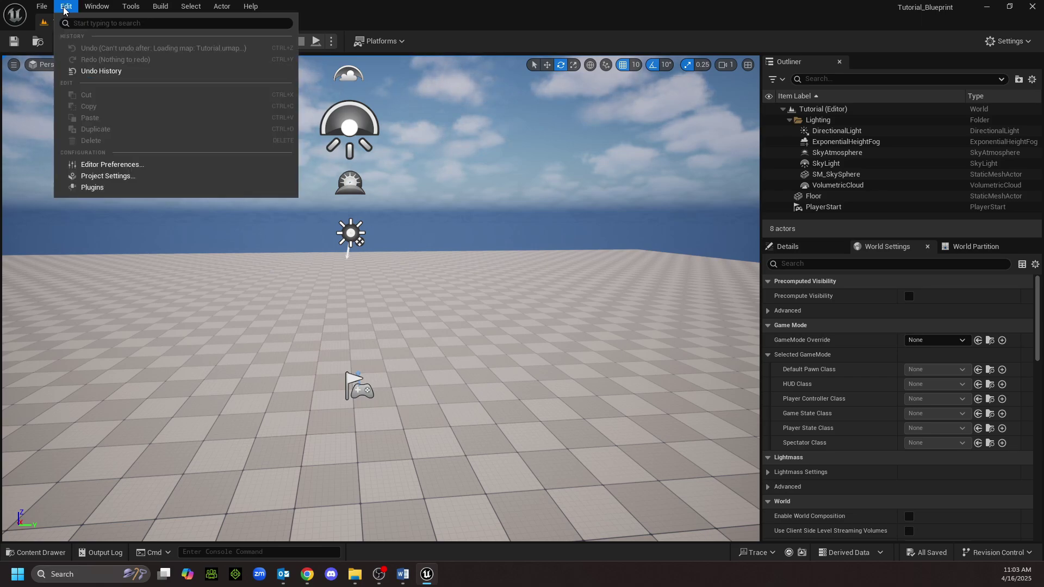
pyautogui.click(117, 176)
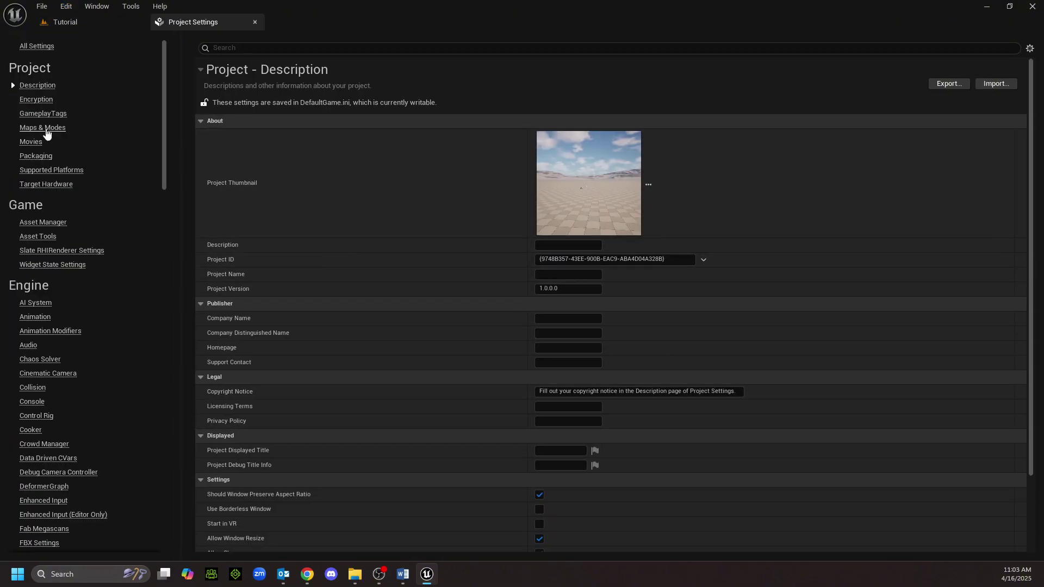
pyautogui.click(47, 129)
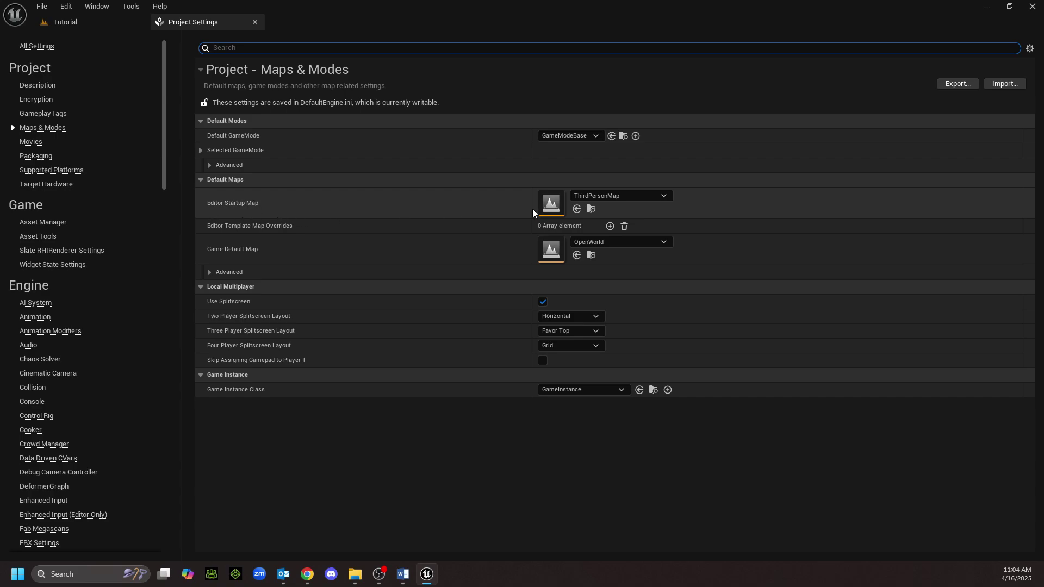
pyautogui.click(638, 197)
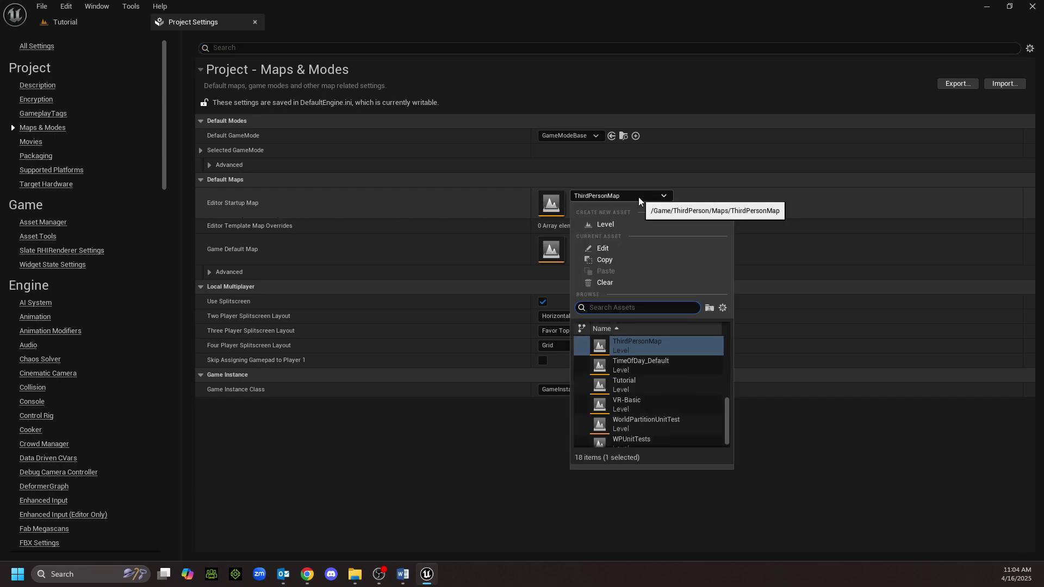
pyautogui.click(621, 385)
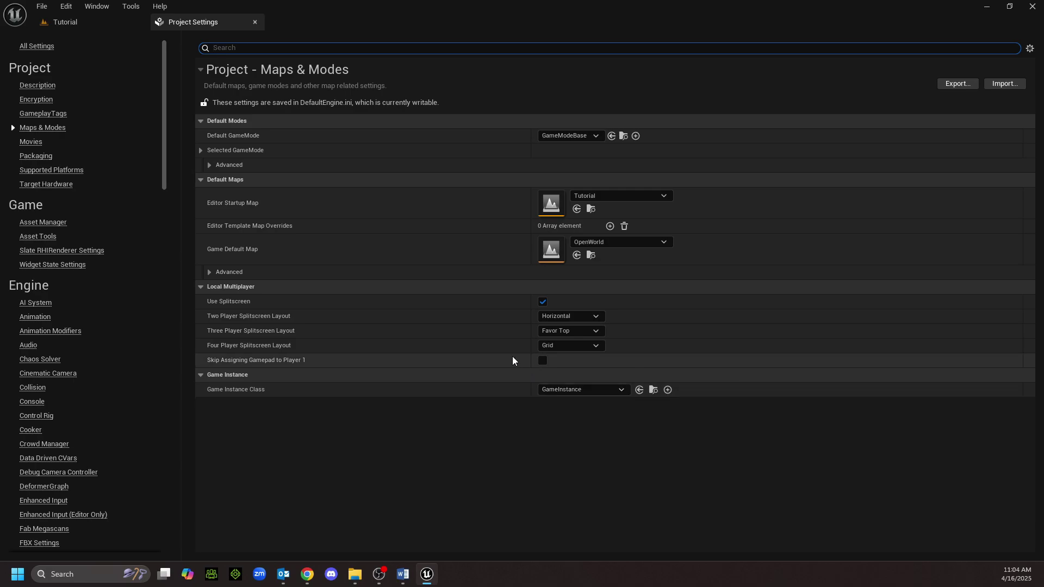
pyautogui.click(254, 22)
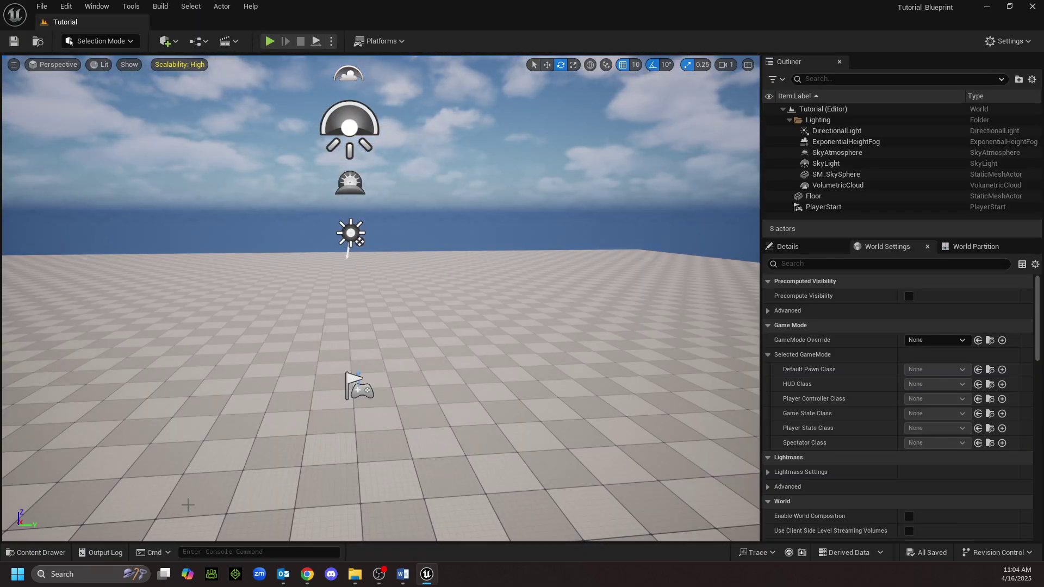
# Create a new folder inside the project's Content folder and enter BlueprintCourse as its name, without a space.
pyautogui.click(30, 553)
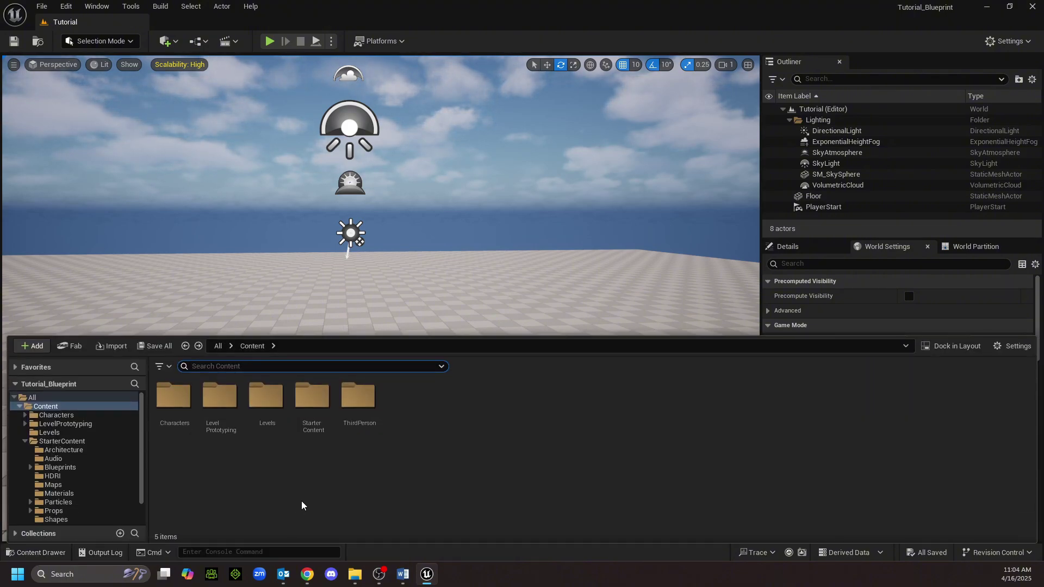
pyautogui.click(26, 441)
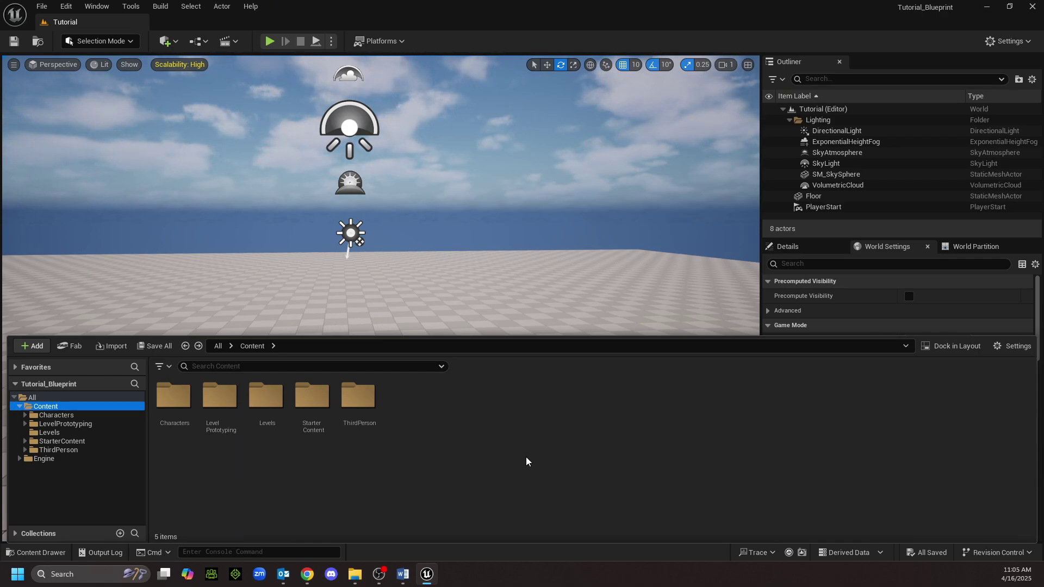
pyautogui.rightClick(434, 430)
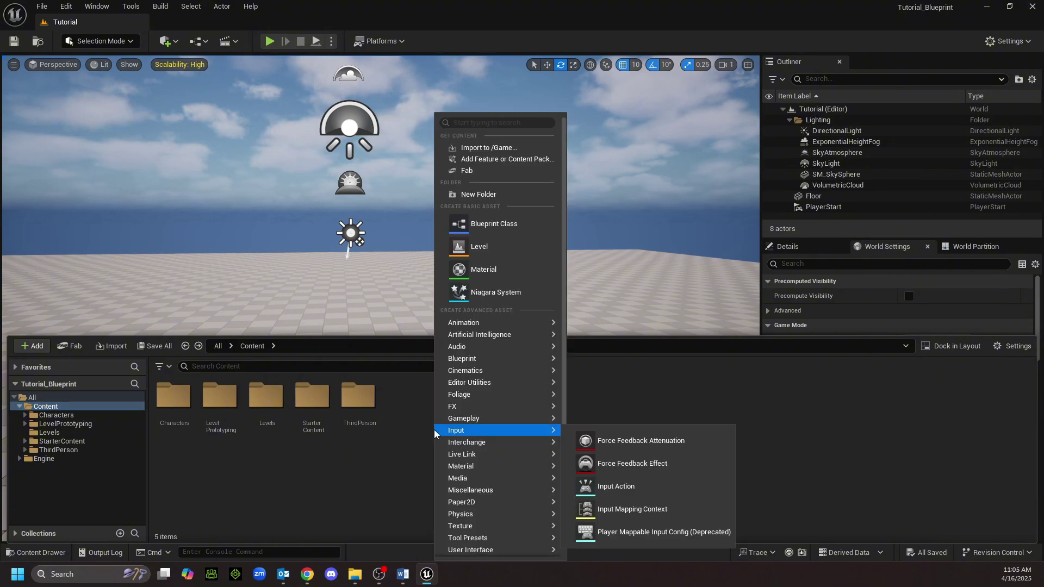
pyautogui.click(481, 194)
pyautogui.write('B')
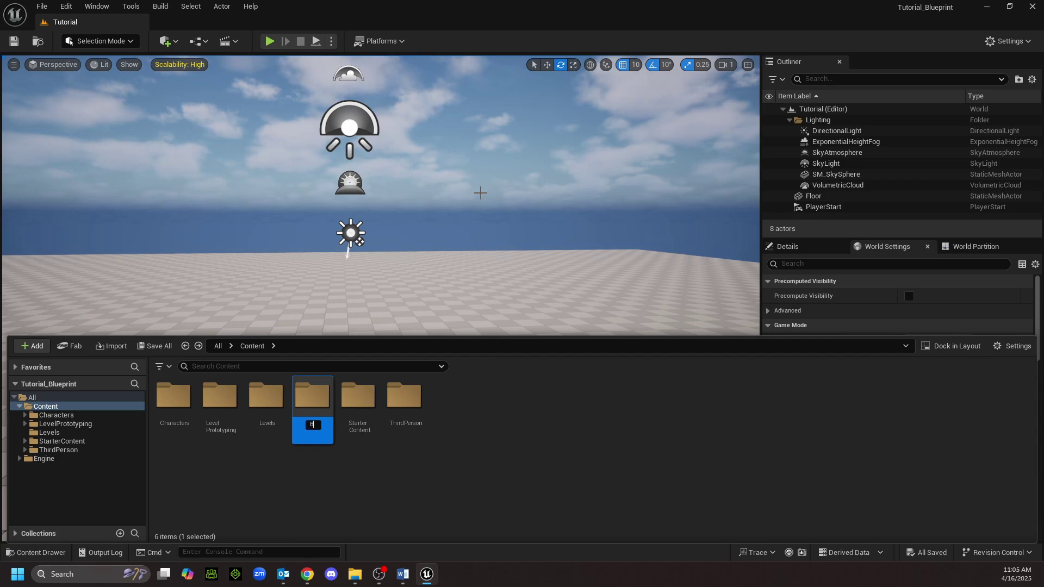
pyautogui.write('luepri')
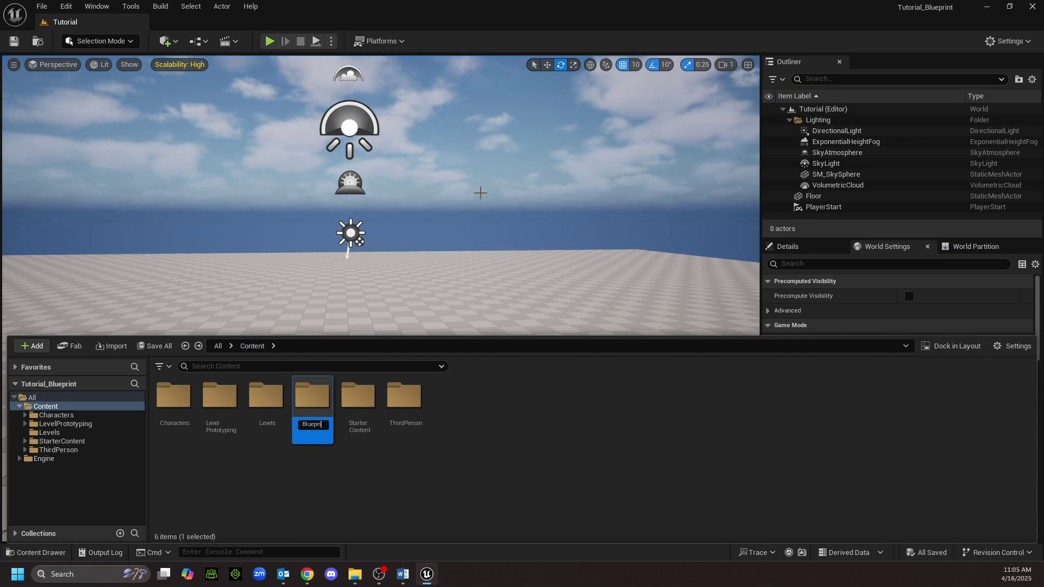
pyautogui.write('ntCourse')
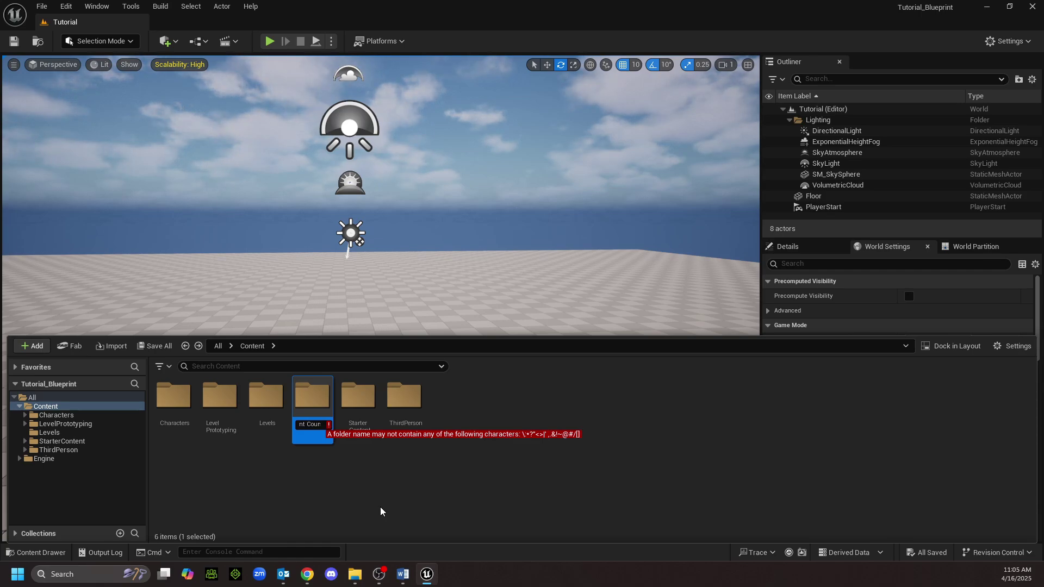
pyautogui.press('BackSpace')
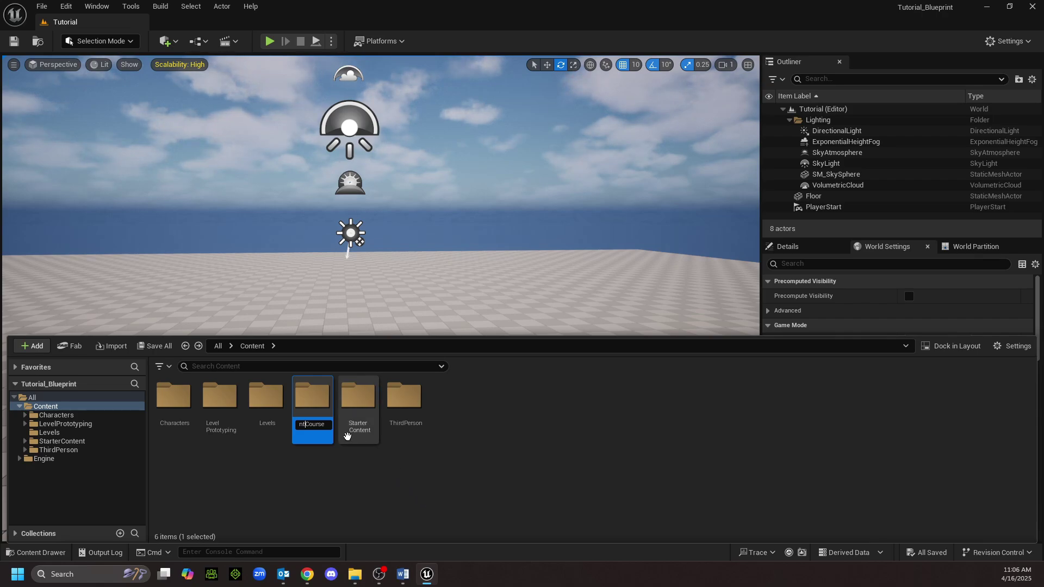
# Highlight the word Blueprint in the new folder's name and re-enter Course directly after it.
pyautogui.moveTo(325, 426); pyautogui.dragTo(358, 428)
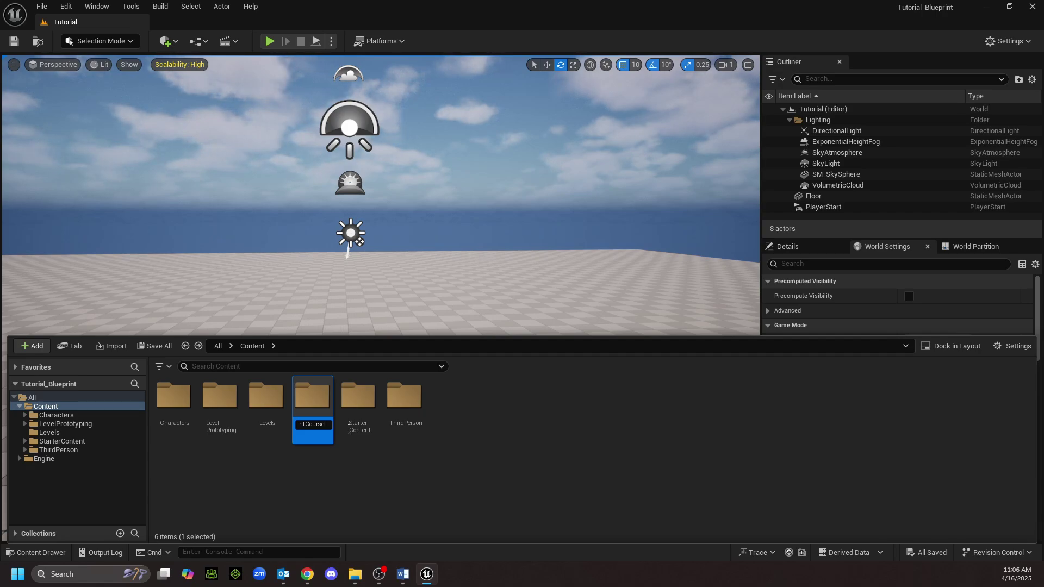
pyautogui.moveTo(349, 429); pyautogui.dragTo(290, 426)
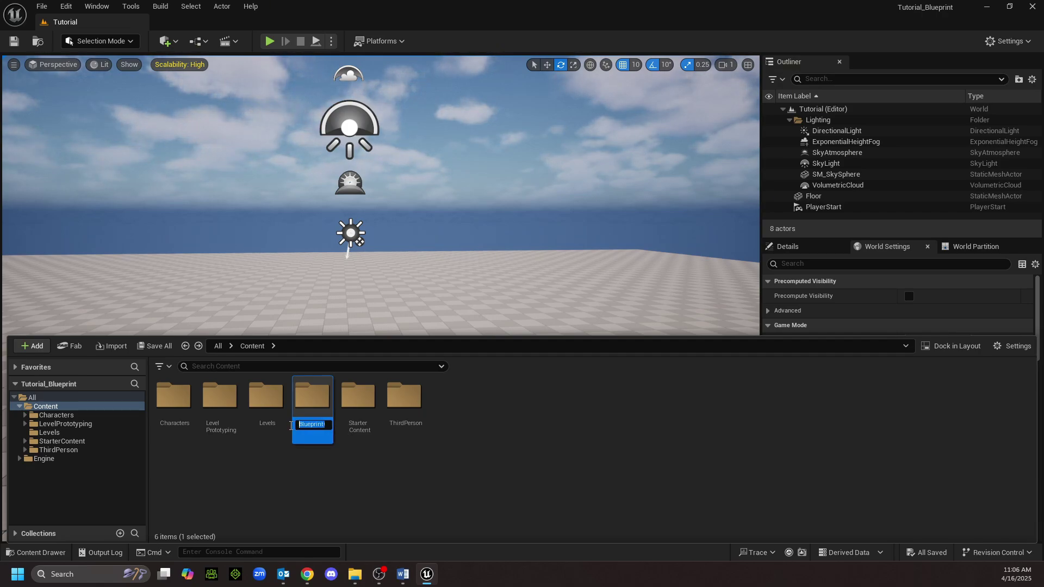
pyautogui.click(329, 425)
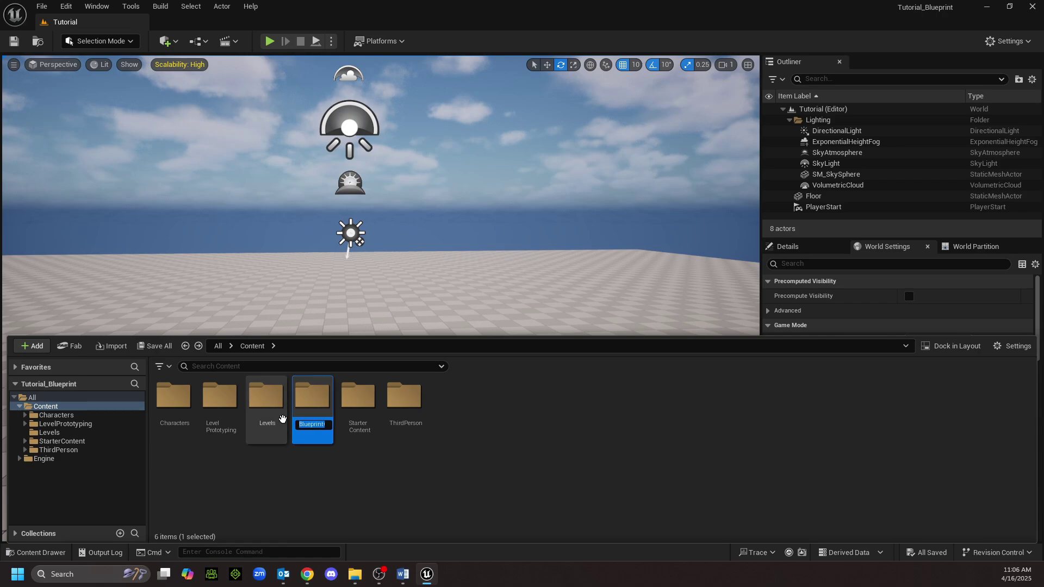
pyautogui.moveTo(328, 425); pyautogui.dragTo(303, 427)
pyautogui.click(300, 425)
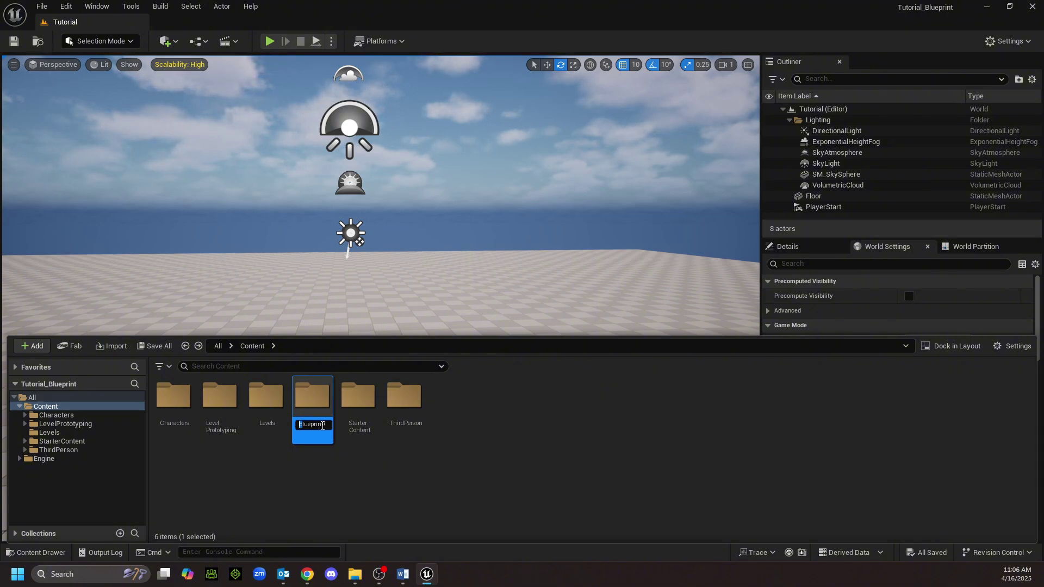
pyautogui.moveTo(322, 426); pyautogui.dragTo(302, 425)
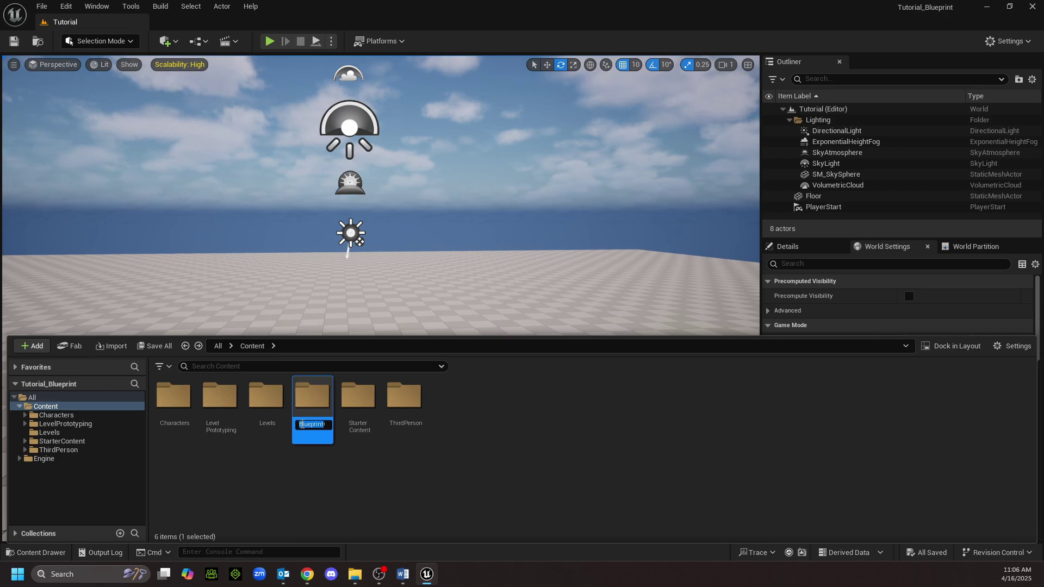
pyautogui.click(322, 425)
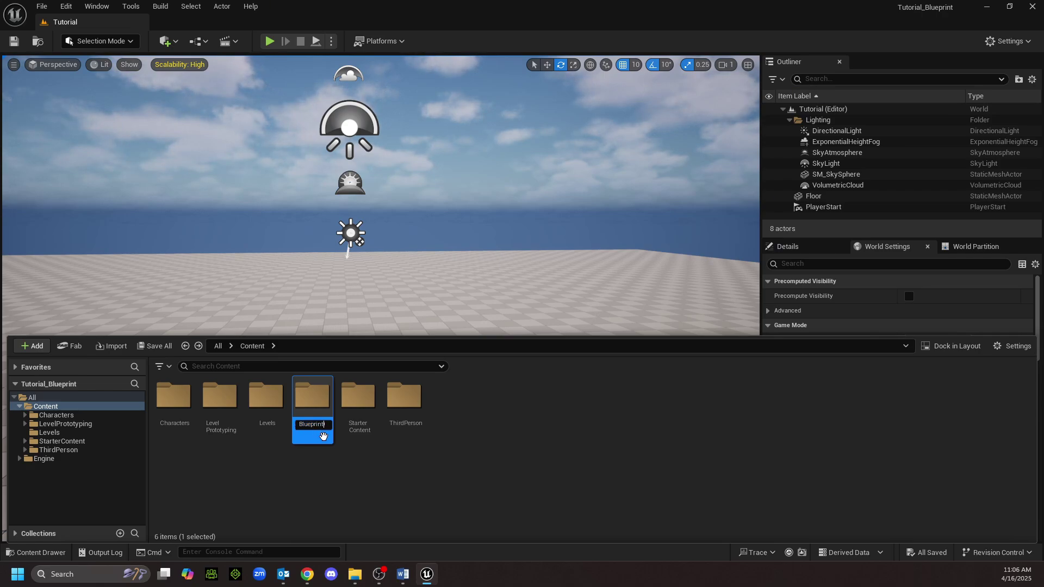
pyautogui.write('C')
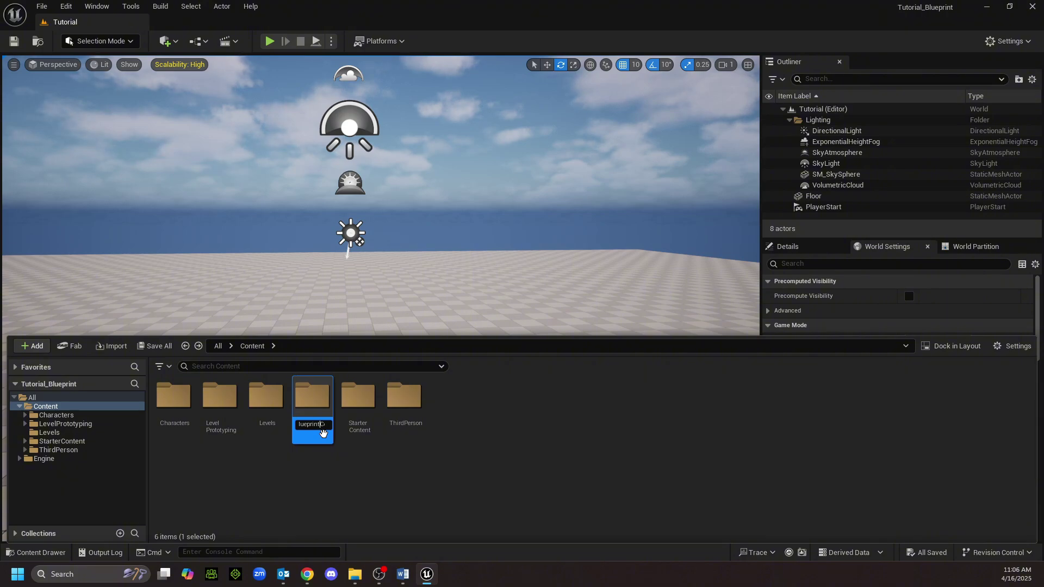
pyautogui.write('ourse')
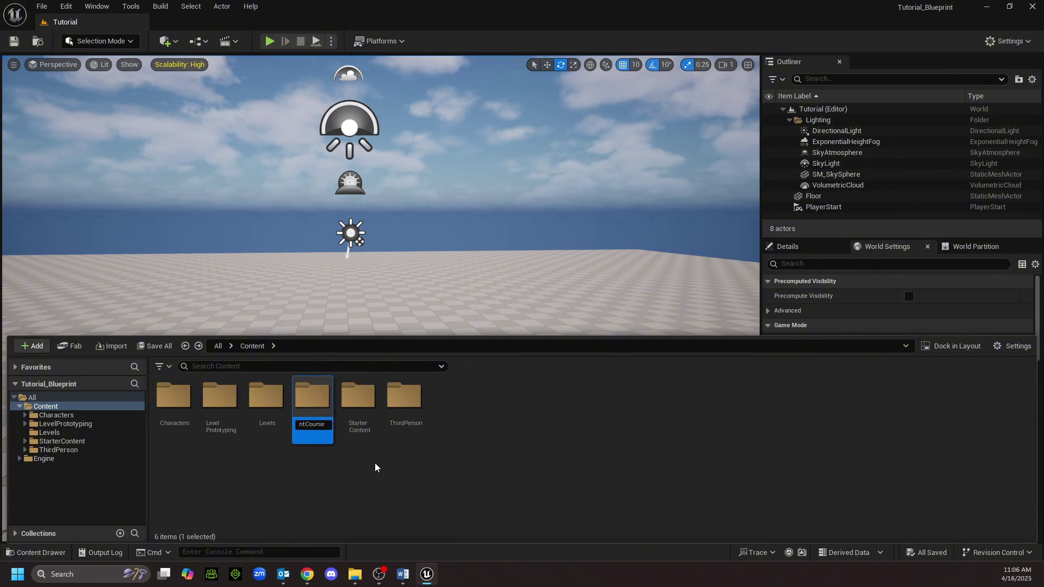
# Try an underscore and an equals sign between the two words, remove them and confirm the folder name BlueprintCourse.
pyautogui.write('_')
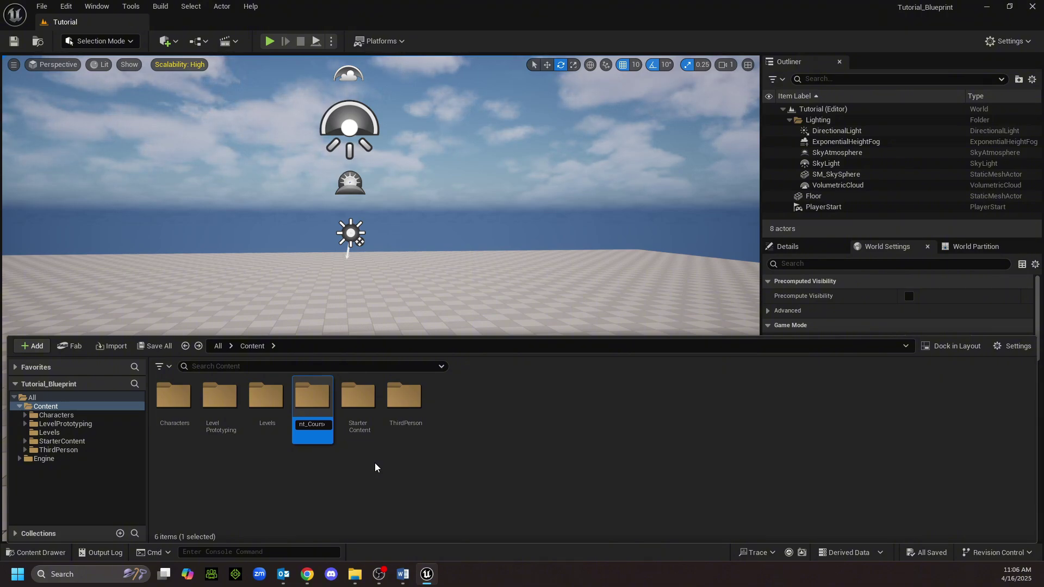
pyautogui.press('BackSpace')
pyautogui.write('=')
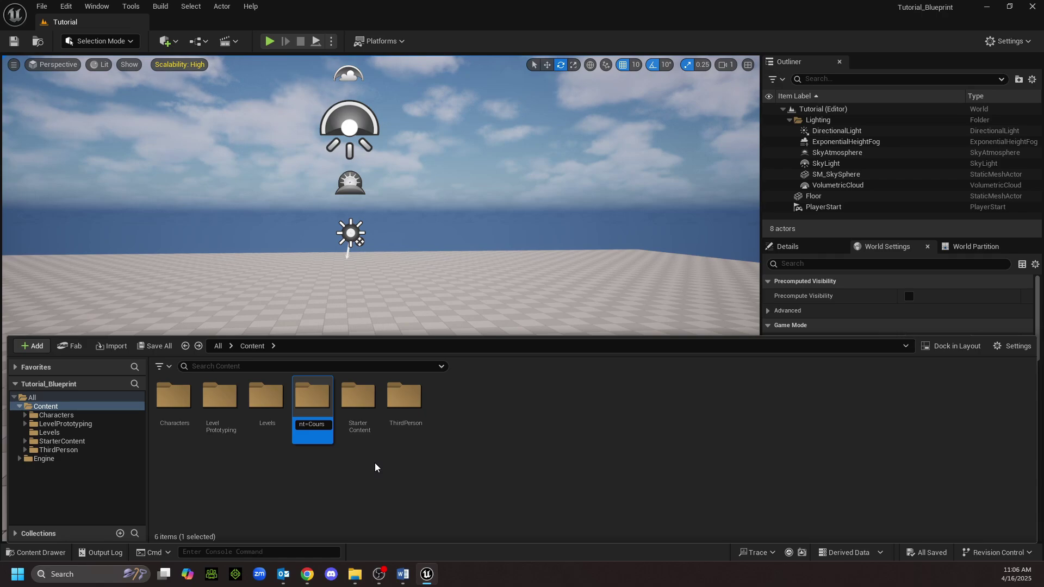
pyautogui.press('BackSpace')
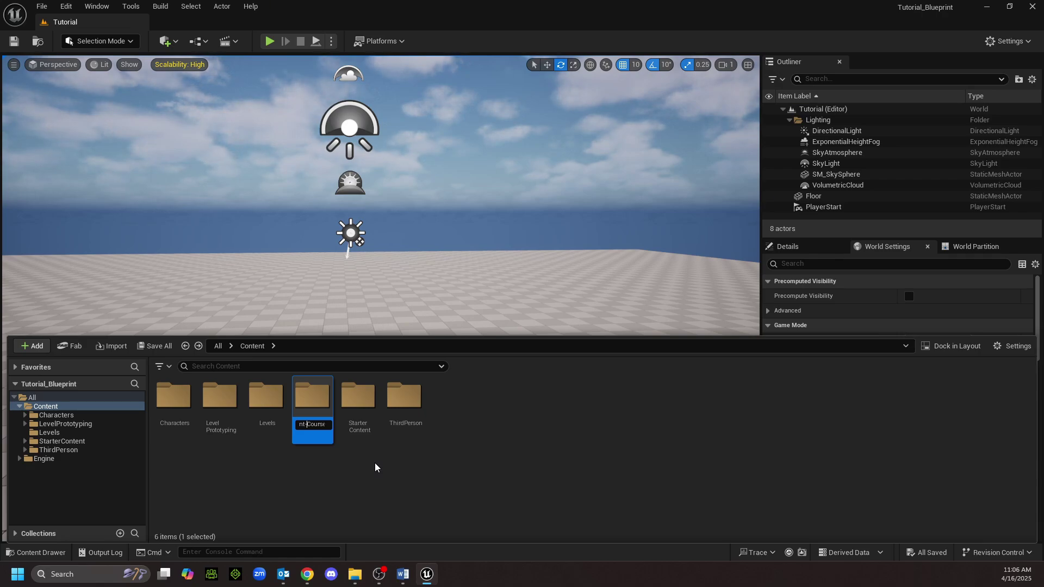
pyautogui.press('BackSpace')
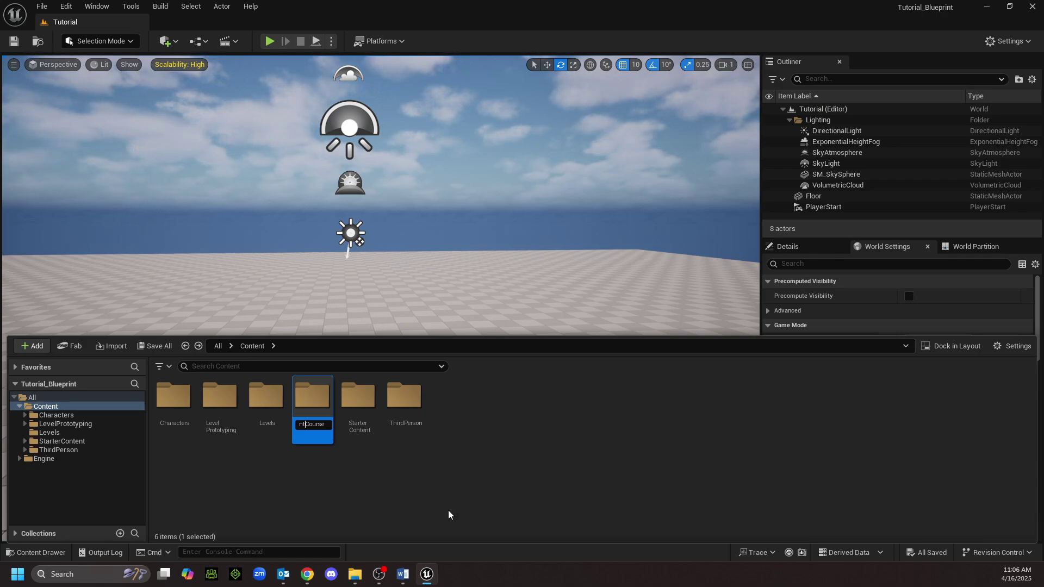
pyautogui.press('Return')
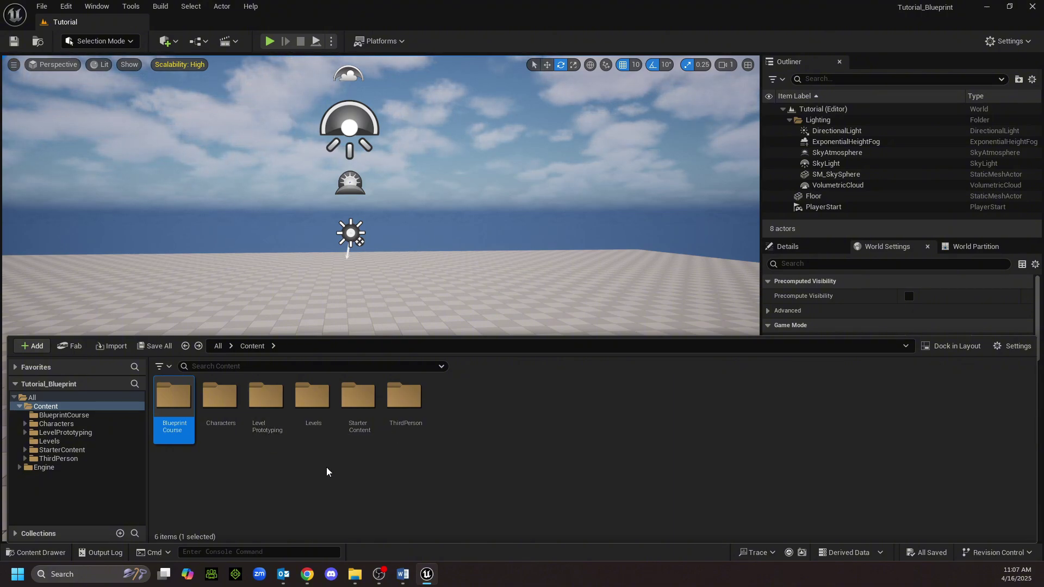
# Set the color of the BlueprintCourse folder to crimson red.
pyautogui.rightClick(177, 403)
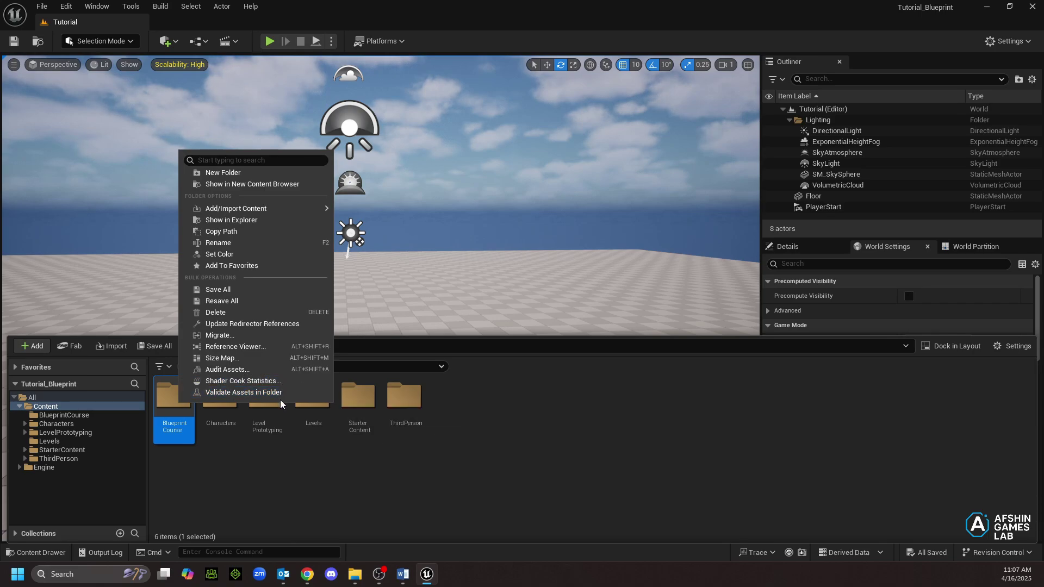
pyautogui.click(236, 254)
pyautogui.moveTo(337, 366); pyautogui.dragTo(386, 342)
pyautogui.click(388, 521)
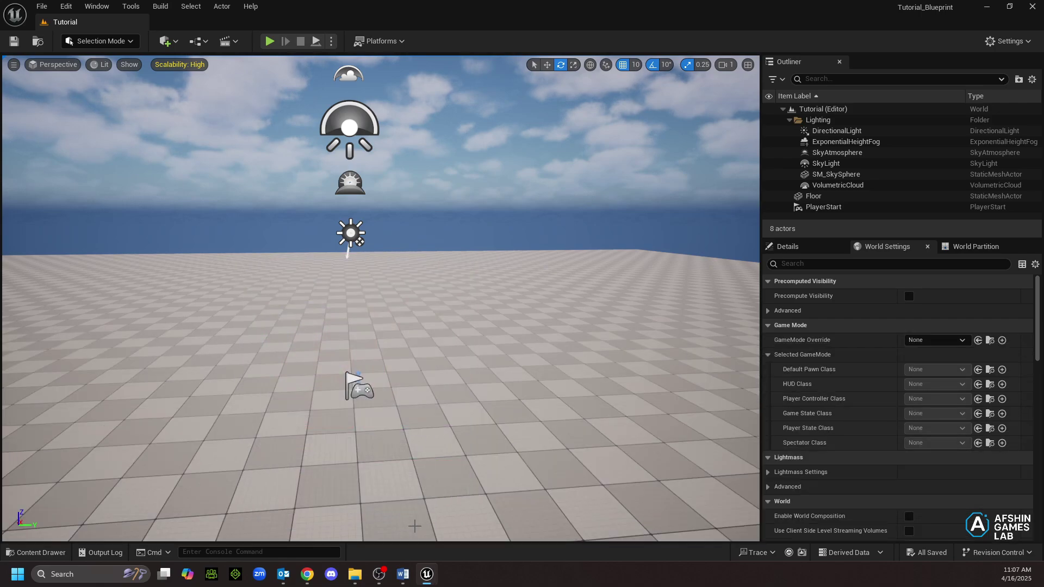
pyautogui.click(44, 552)
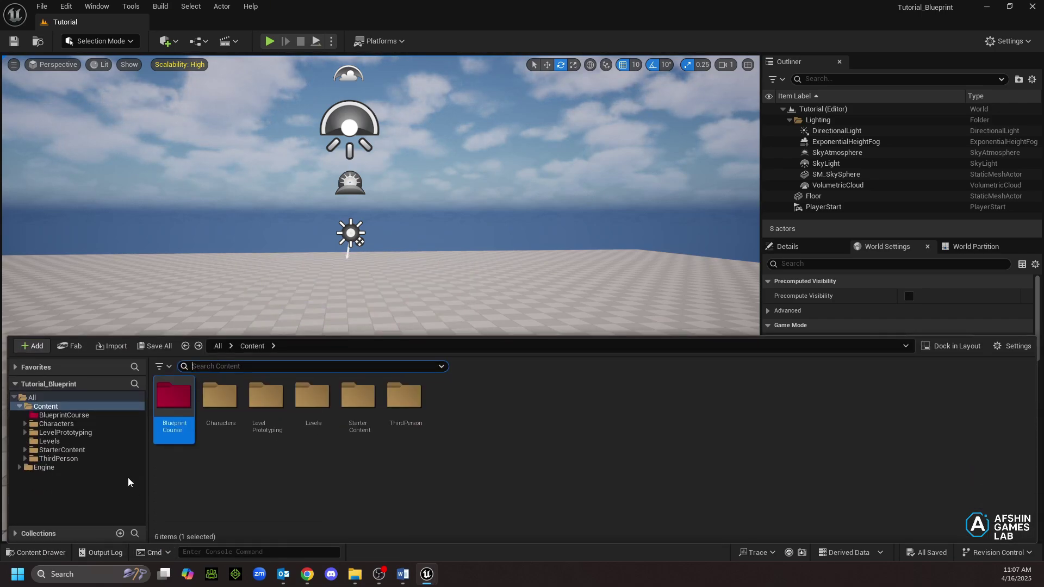
pyautogui.click(260, 481)
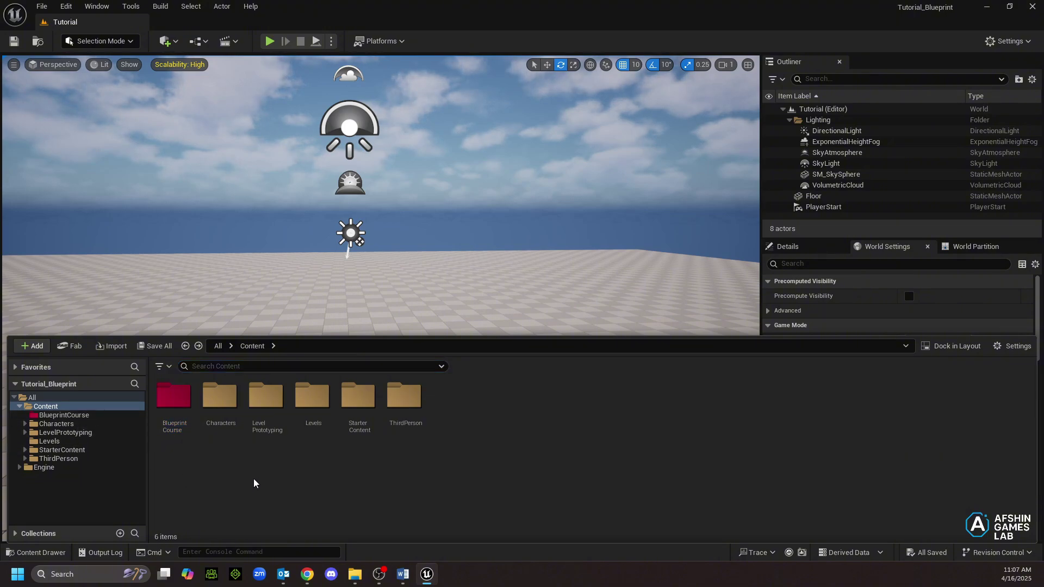
# Create a new Blueprint Class with Actor as its parent class inside the BlueprintCourse folder.
pyautogui.doubleClick(171, 402)
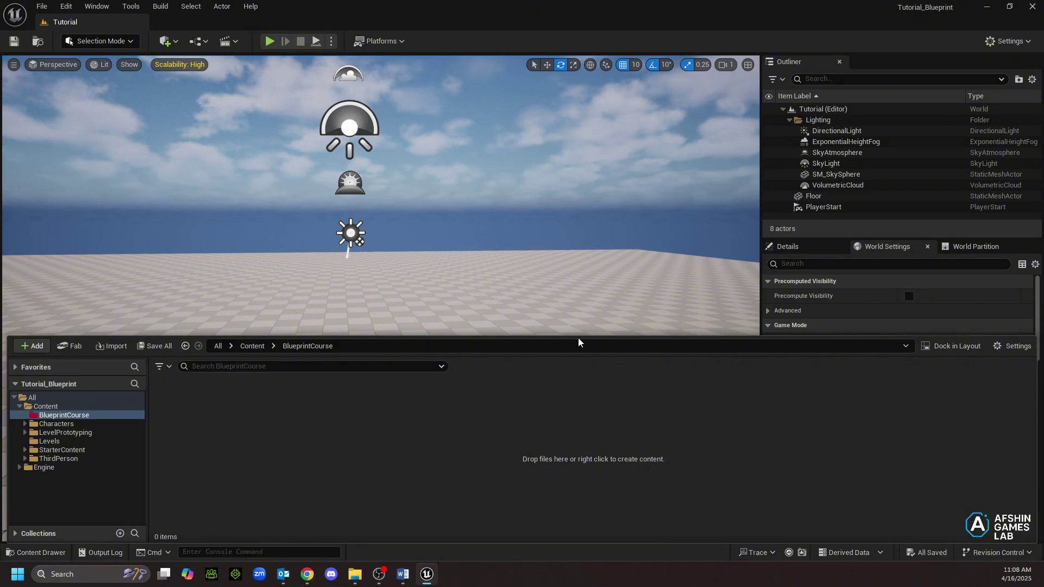
pyautogui.click(462, 37)
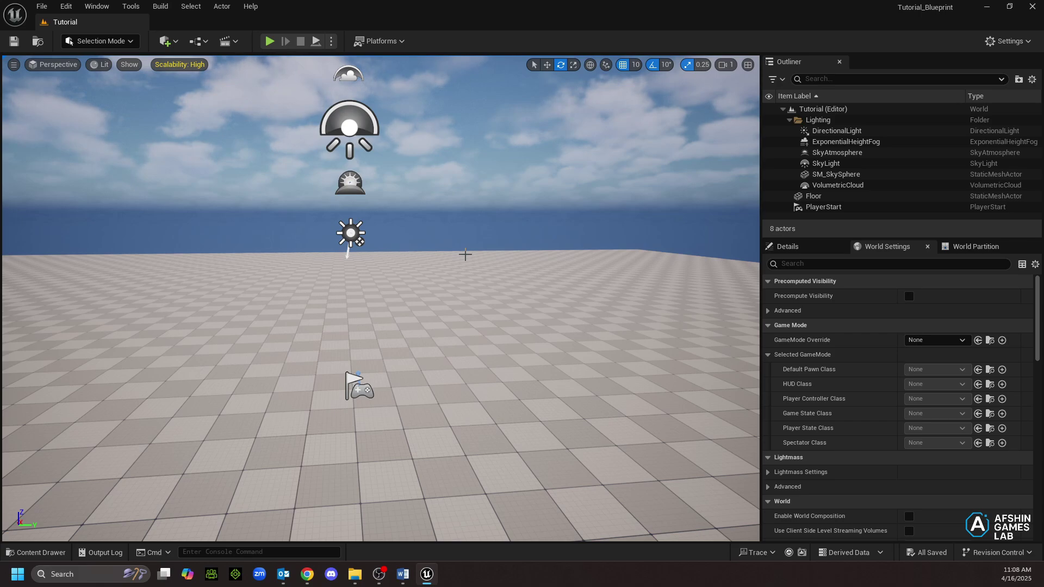
pyautogui.click(36, 553)
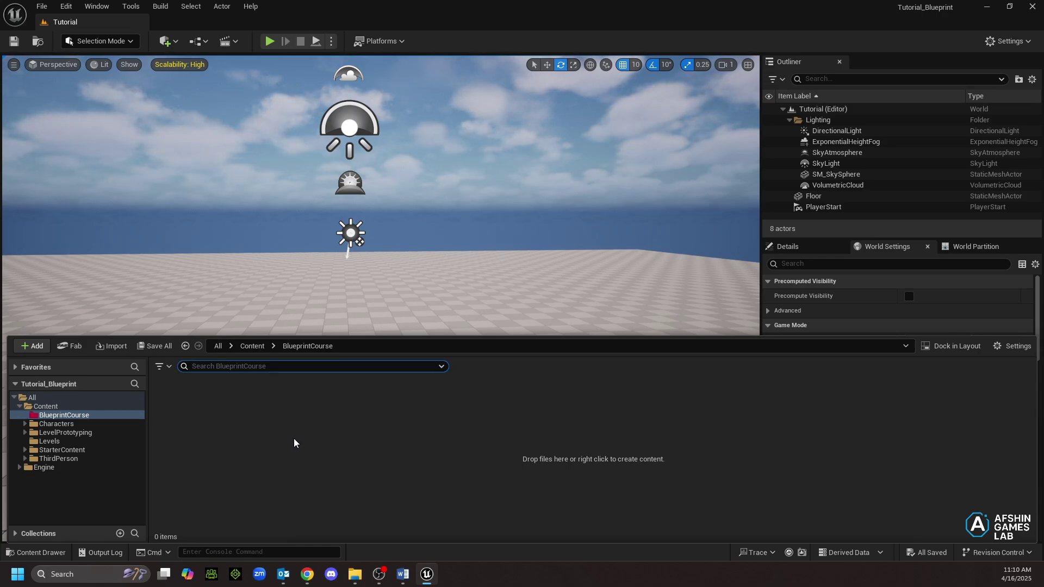
pyautogui.rightClick(231, 443)
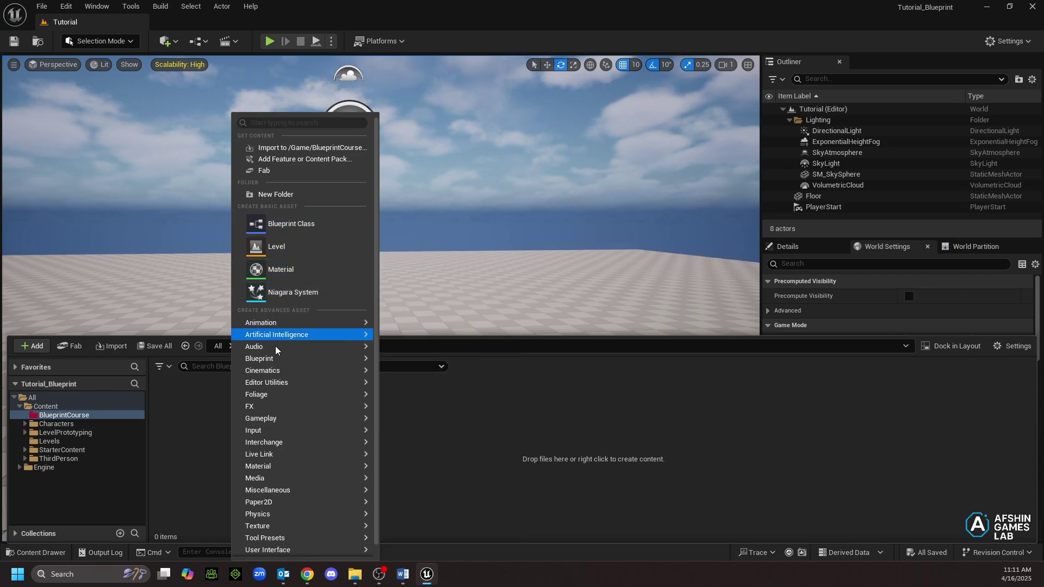
pyautogui.moveTo(269, 360)
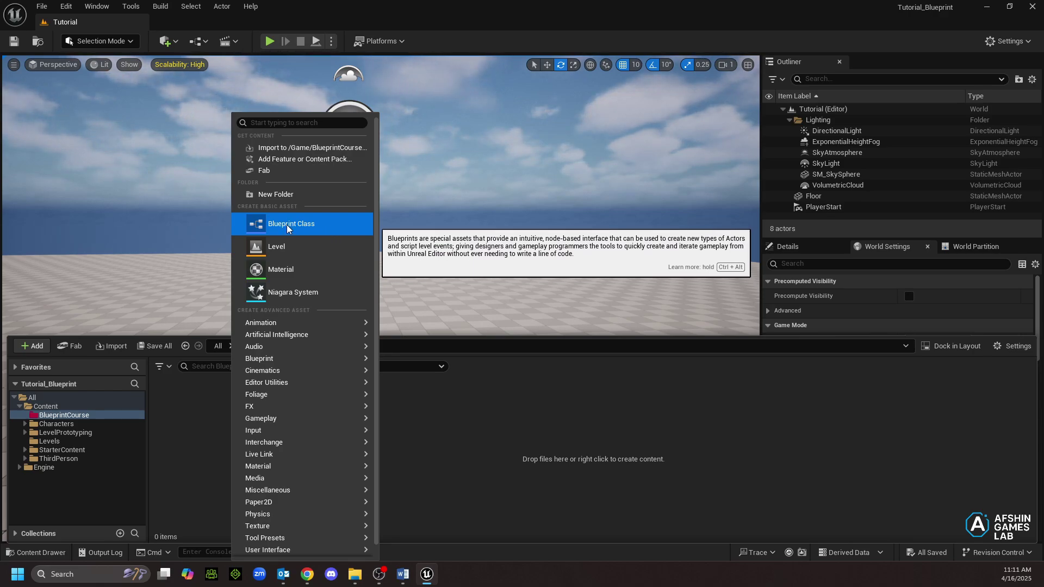
pyautogui.click(286, 224)
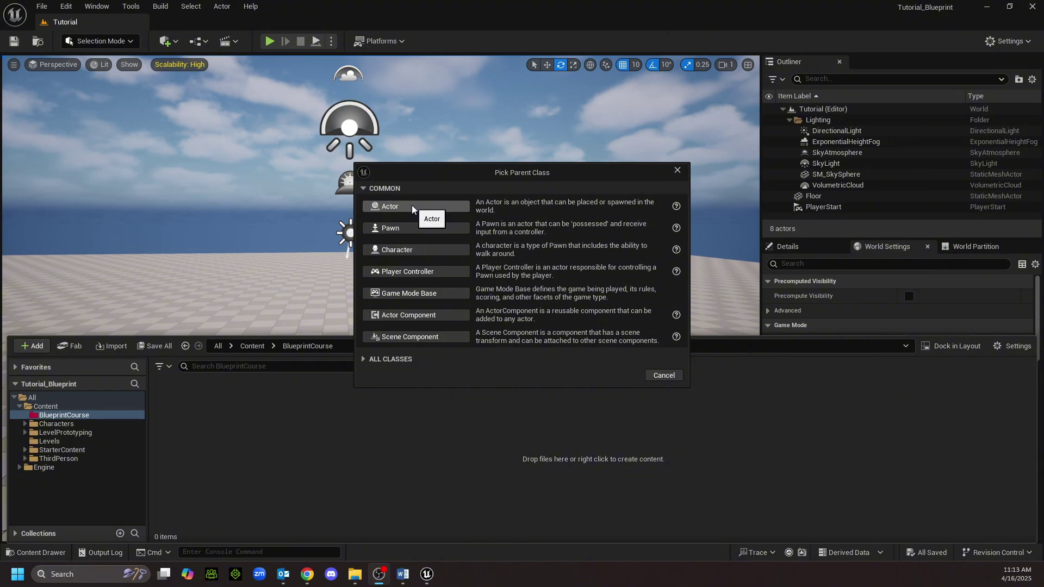
pyautogui.click(413, 207)
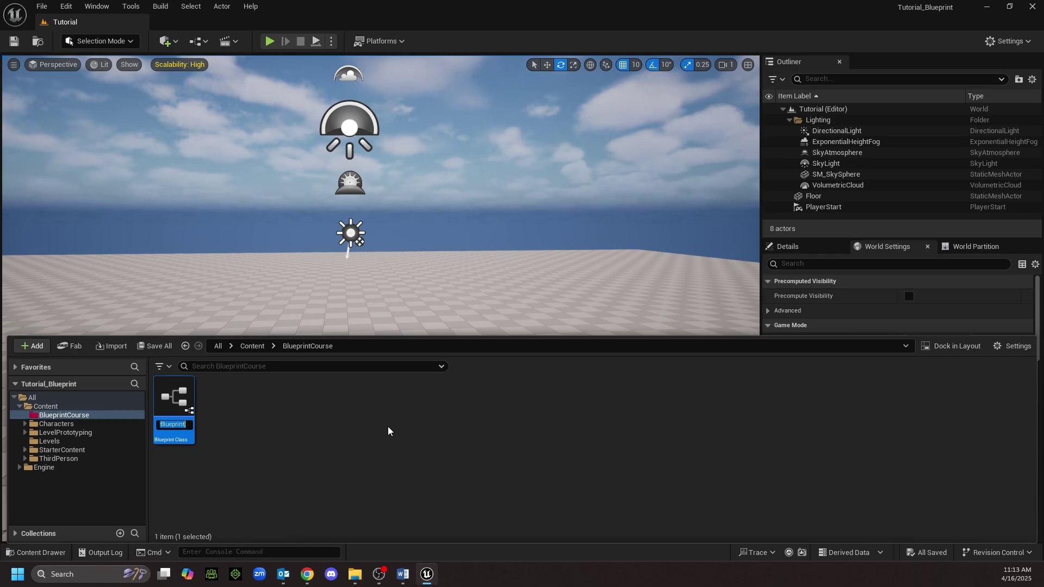
# Name the new Blueprint class BP_Goblet, correcting the capitalization of Goblet.
pyautogui.write('BP')
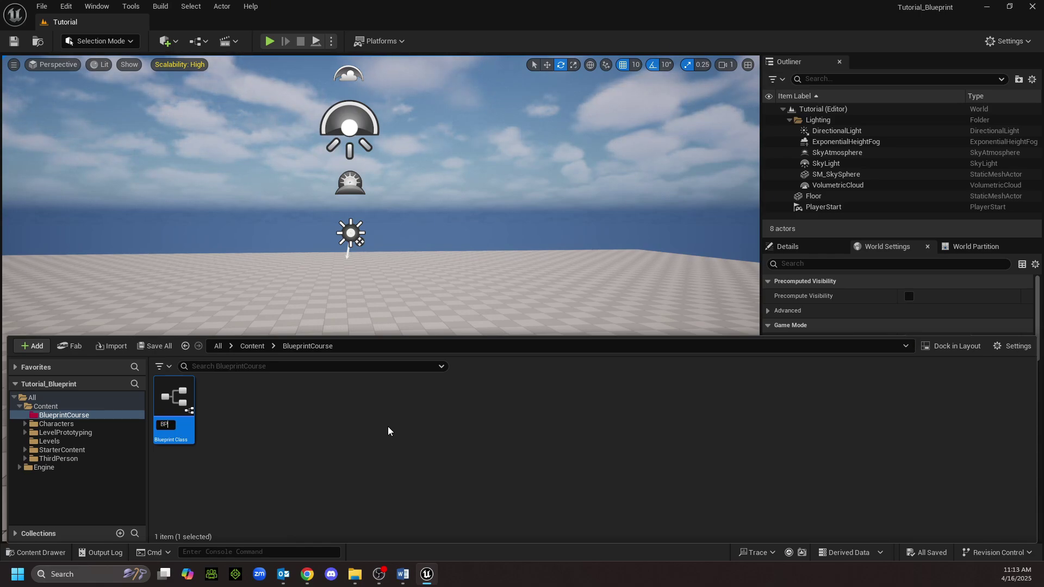
pyautogui.write('_')
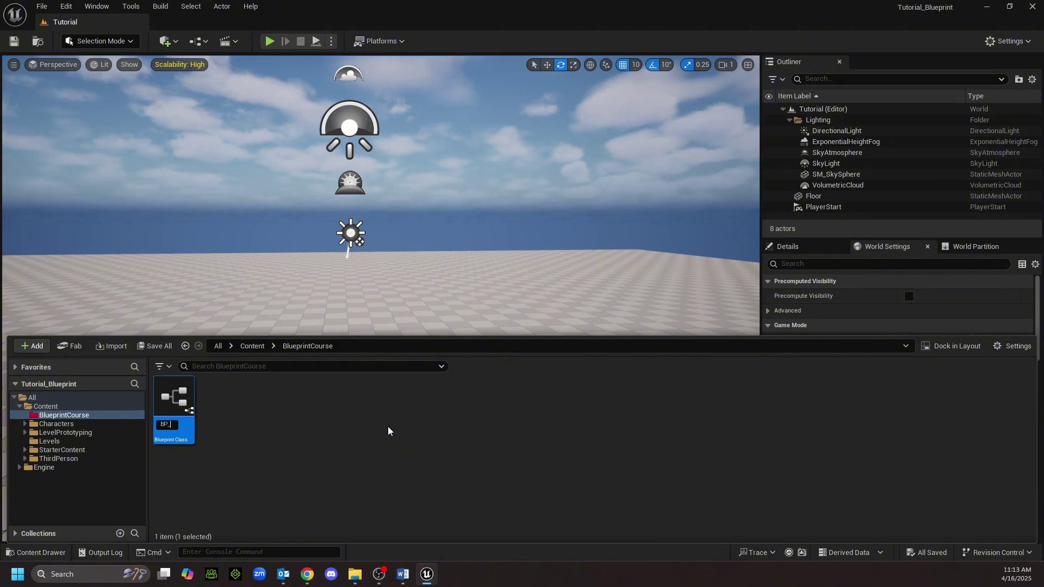
pyautogui.write('GOblet')
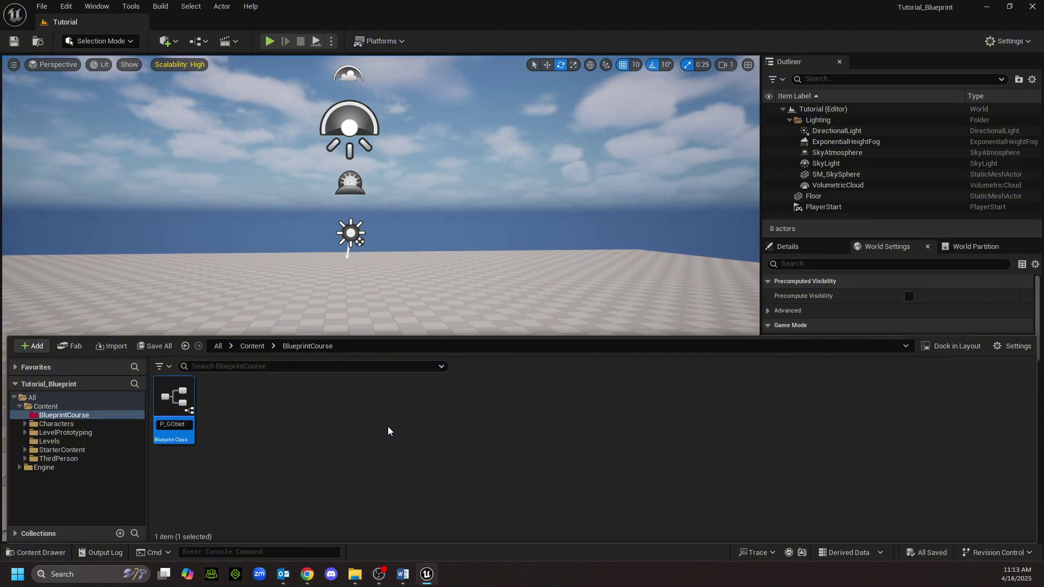
pyautogui.press('BackSpace')
pyautogui.press('BackSpace')
pyautogui.press('BackSpace')
pyautogui.press('BackSpace')
pyautogui.press('BackSpace')
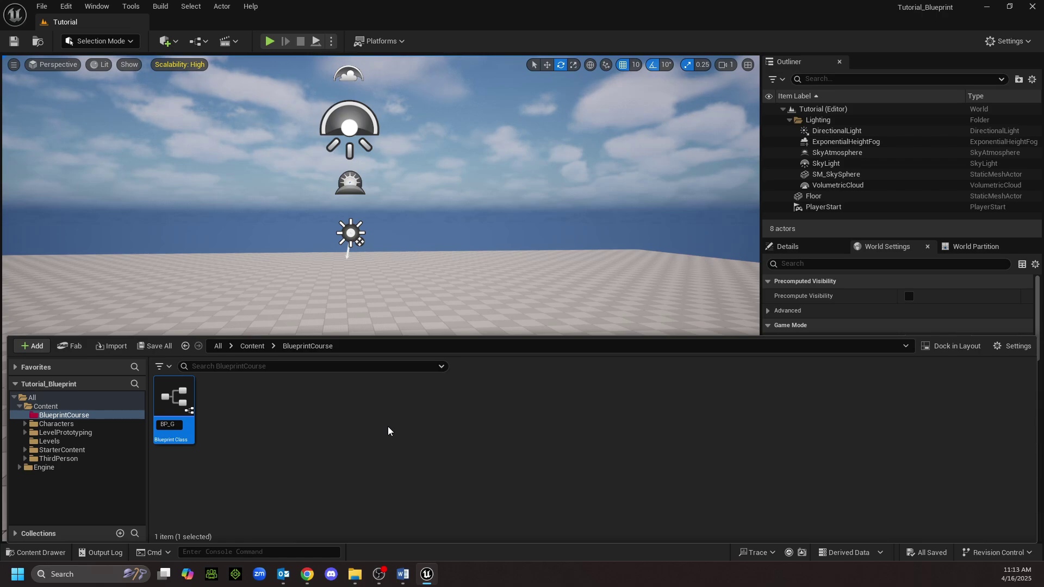
pyautogui.write('oblet')
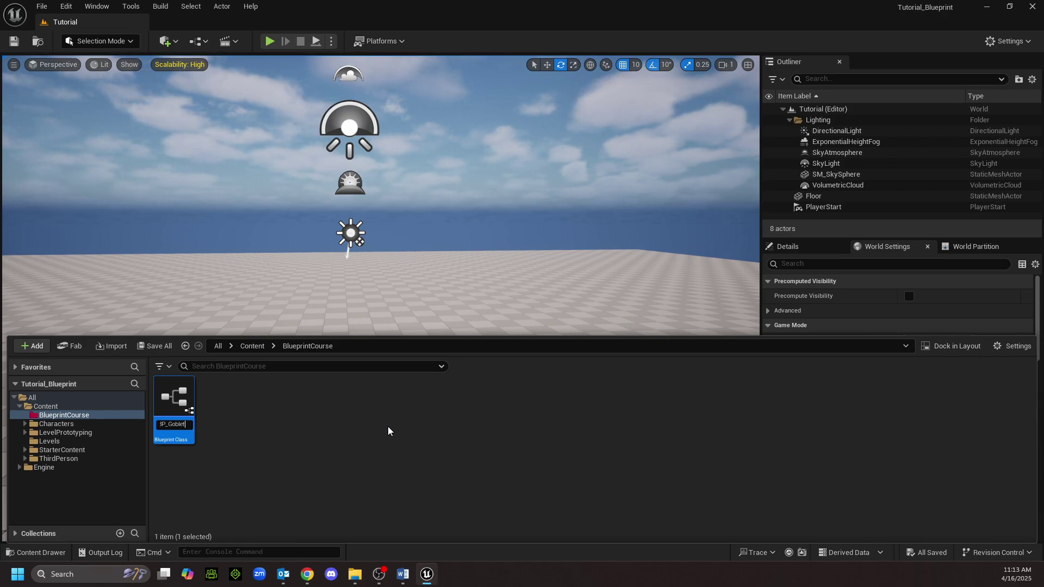
pyautogui.press('Return')
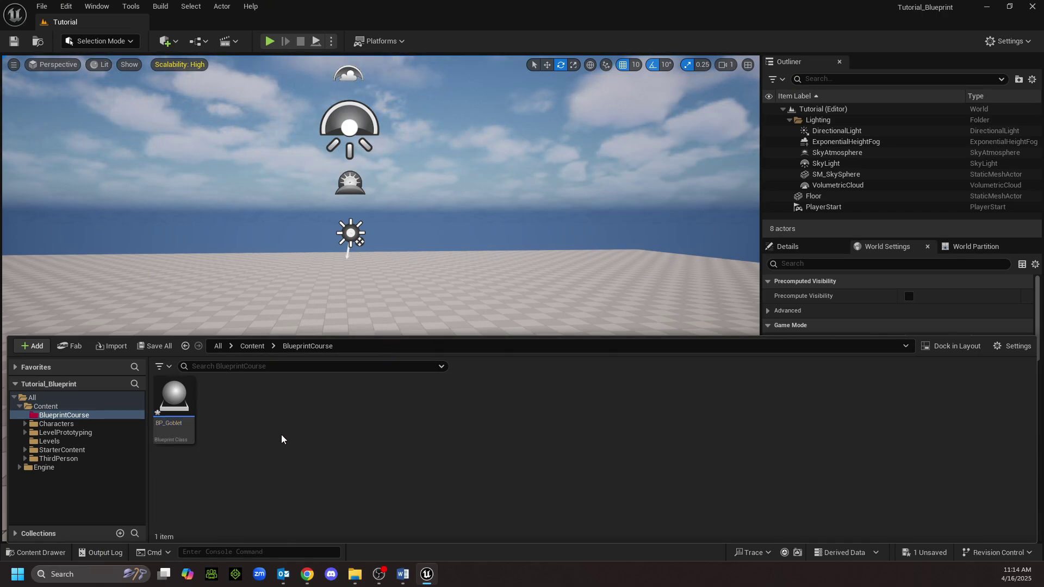
# Open BP_Goblet for editing and move its floating editor window over the level viewport.
pyautogui.doubleClick(187, 408)
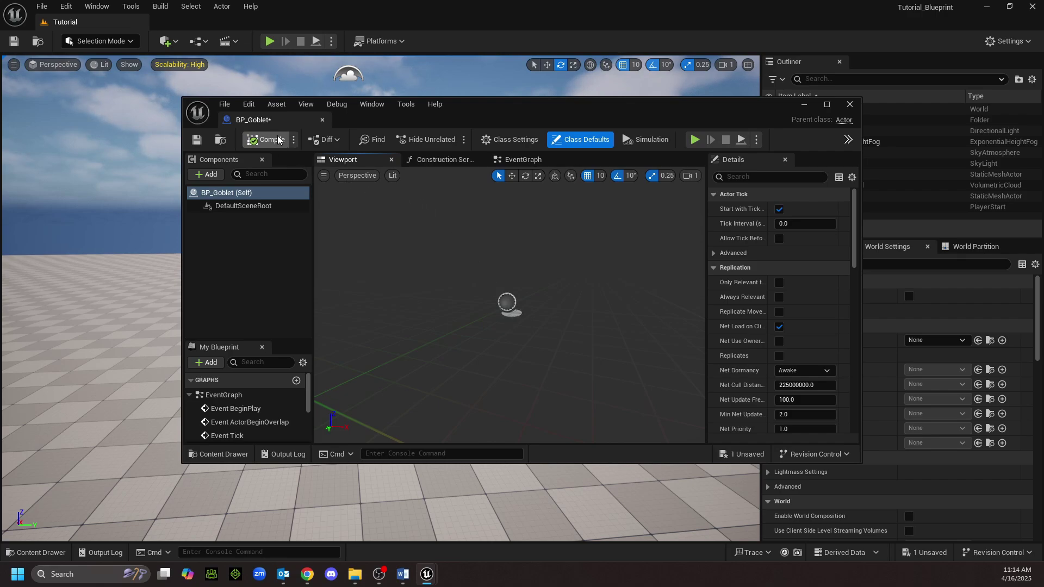
pyautogui.moveTo(267, 120)
pyautogui.mouseDown()
pyautogui.moveTo(341, 123)
pyautogui.moveTo(286, 119)
pyautogui.mouseUp()
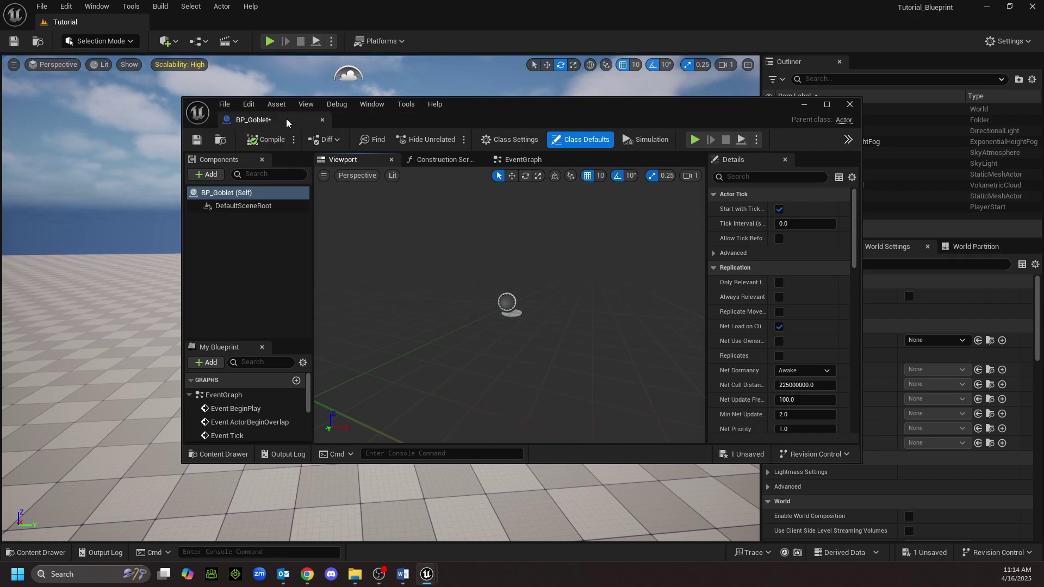
pyautogui.moveTo(478, 107); pyautogui.dragTo(527, 91)
pyautogui.moveTo(322, 102); pyautogui.dragTo(390, 167)
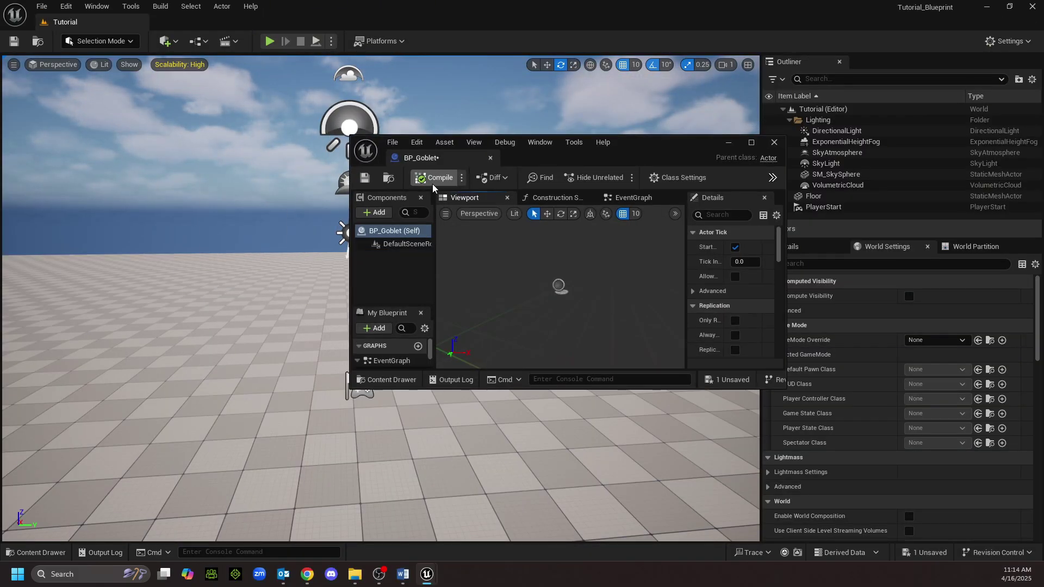
# Change the Asset Editor Open Location in Editor Preferences so asset editors open in the main window, and close the preferences.
pyautogui.click(70, 8)
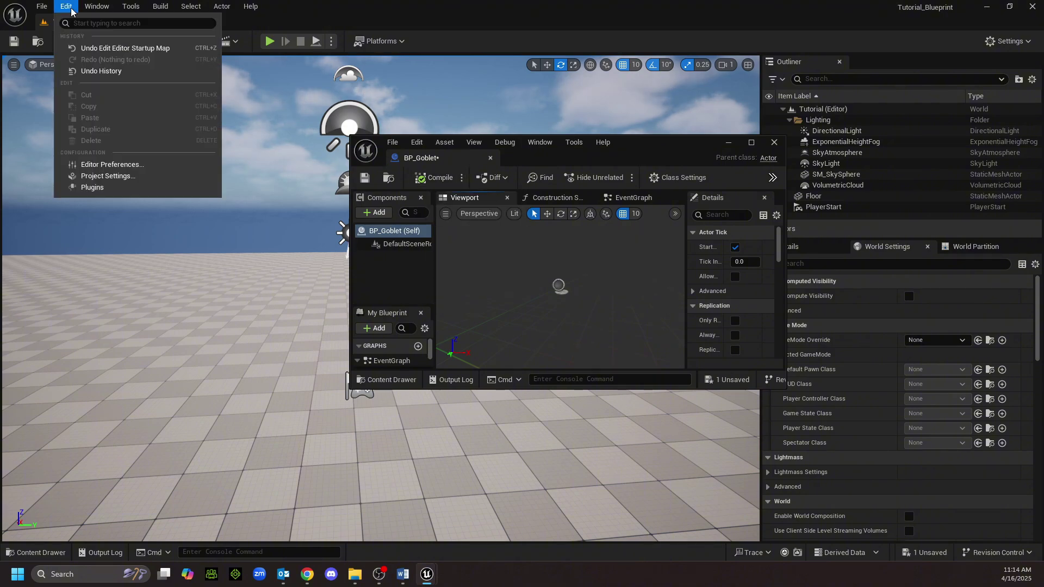
pyautogui.click(97, 164)
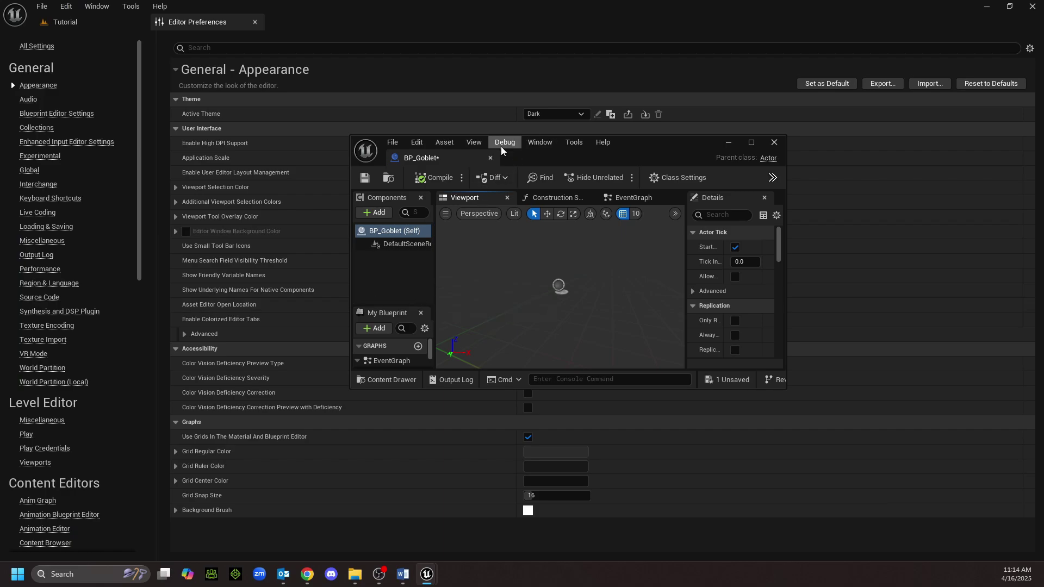
pyautogui.moveTo(414, 159); pyautogui.dragTo(652, 109)
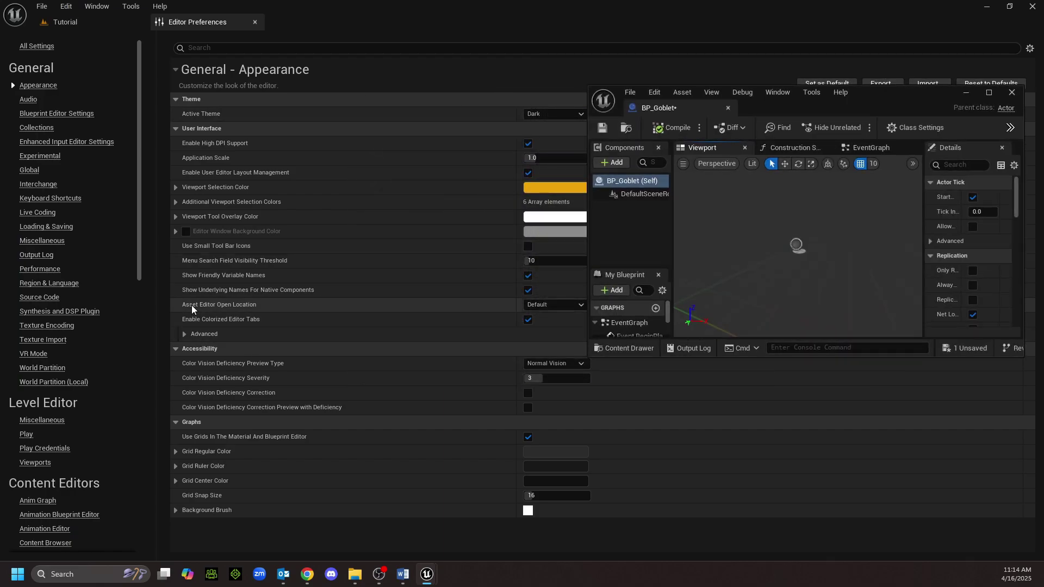
pyautogui.click(546, 306)
pyautogui.click(557, 338)
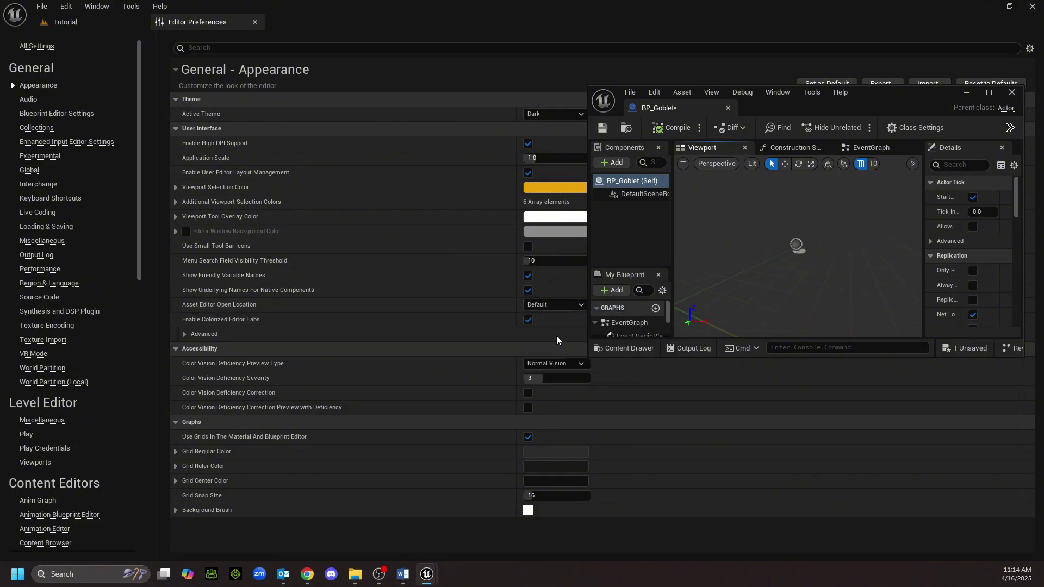
pyautogui.click(254, 21)
# Close the floating BP_Goblet editor and reopen BP_Goblet from the BlueprintCourse folder.
pyautogui.moveTo(668, 106); pyautogui.dragTo(423, 103)
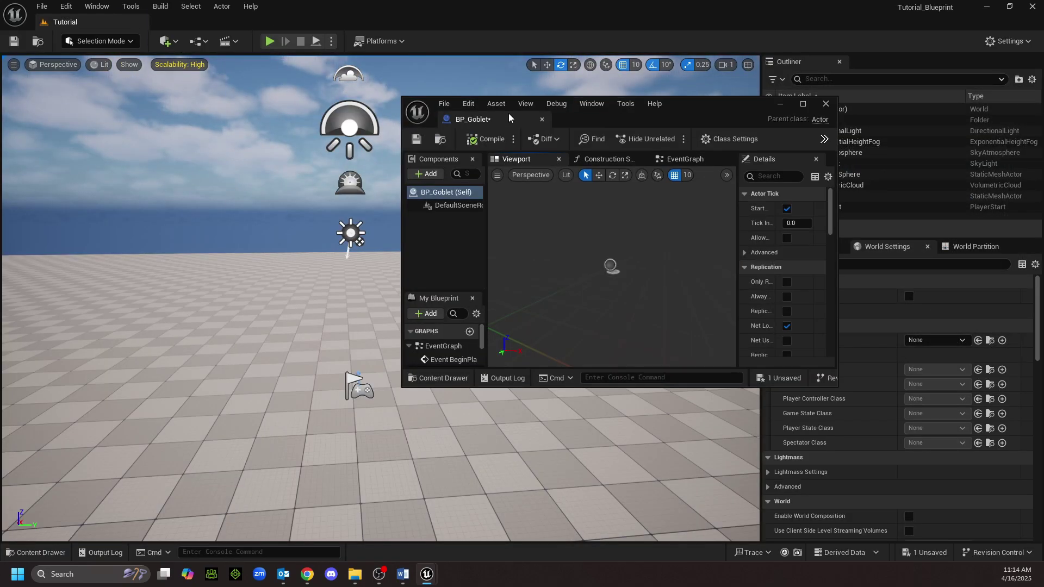
pyautogui.click(540, 120)
pyautogui.click(62, 554)
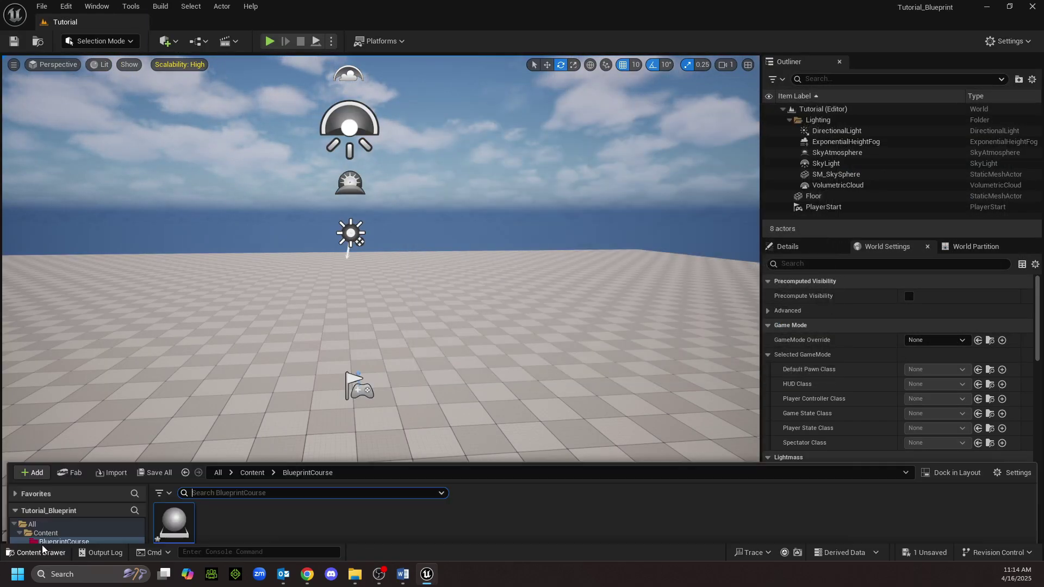
pyautogui.doubleClick(174, 400)
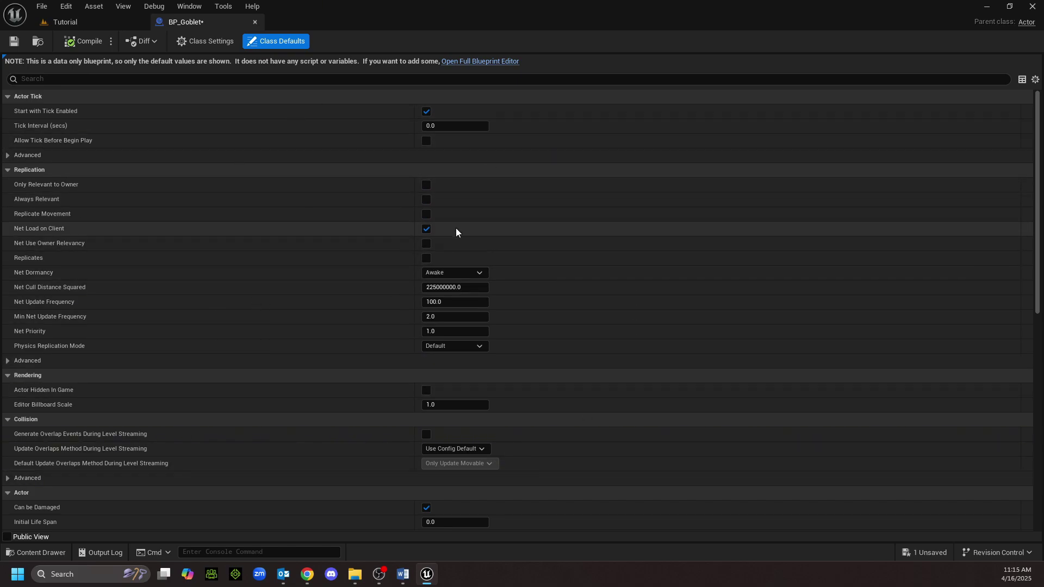
# Switch BP_Goblet to the full Blueprint editor and narrow the Components and My Blueprint area slightly.
pyautogui.click(460, 62)
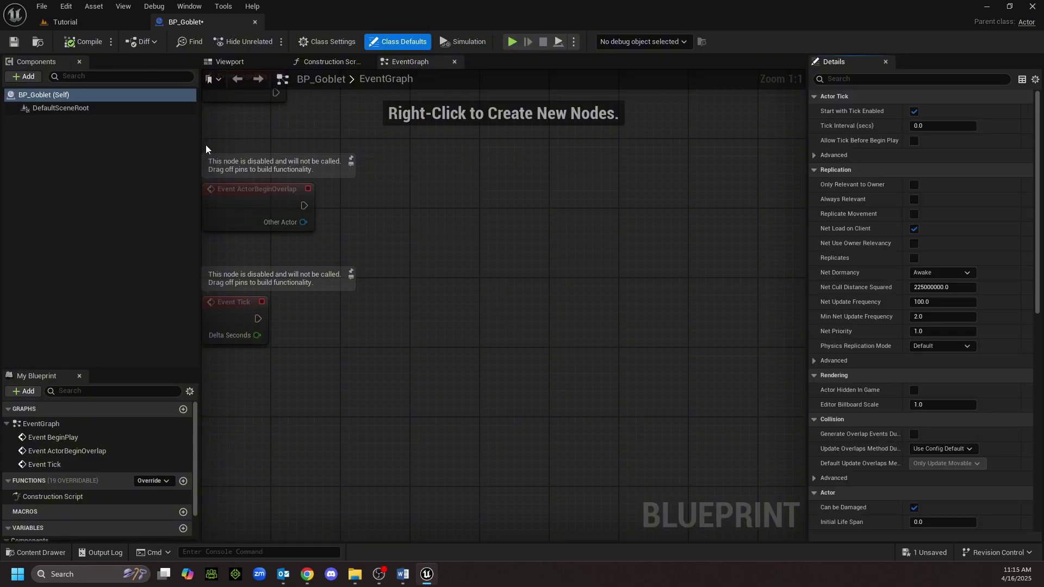
pyautogui.moveTo(200, 140); pyautogui.dragTo(185, 141)
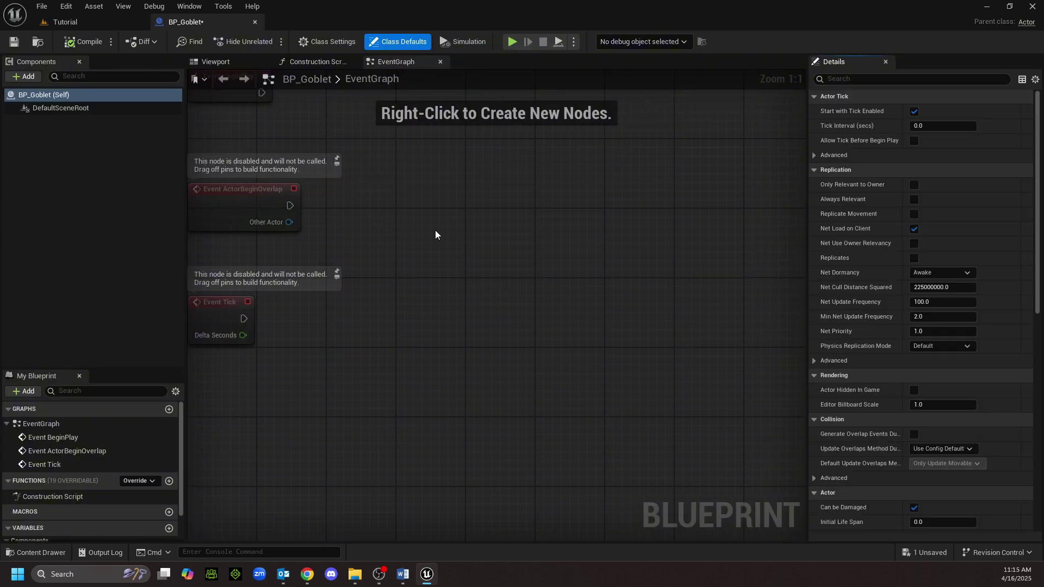
pyautogui.moveTo(435, 230); pyautogui.dragTo(466, 316, button='right')
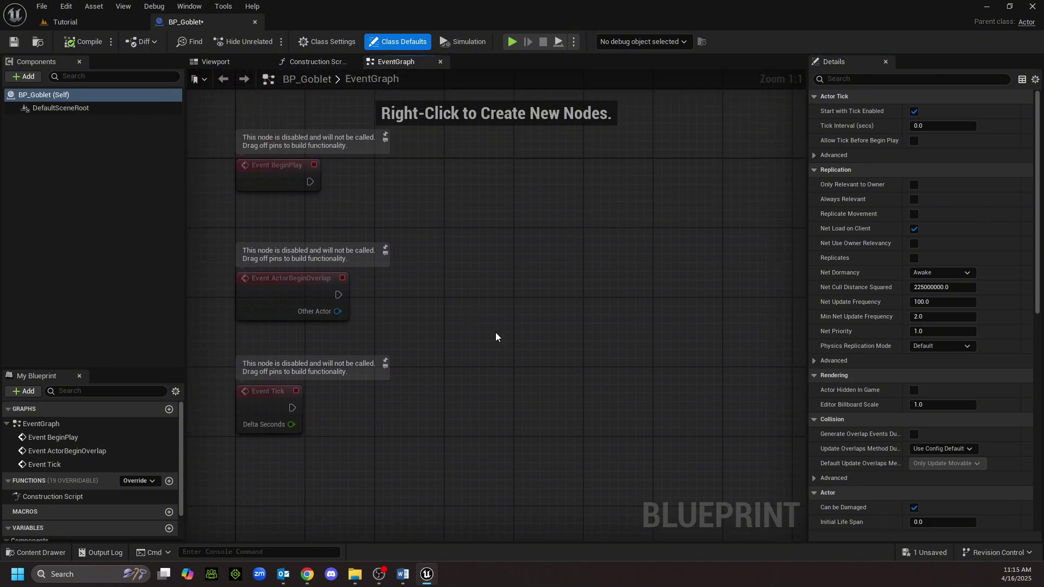